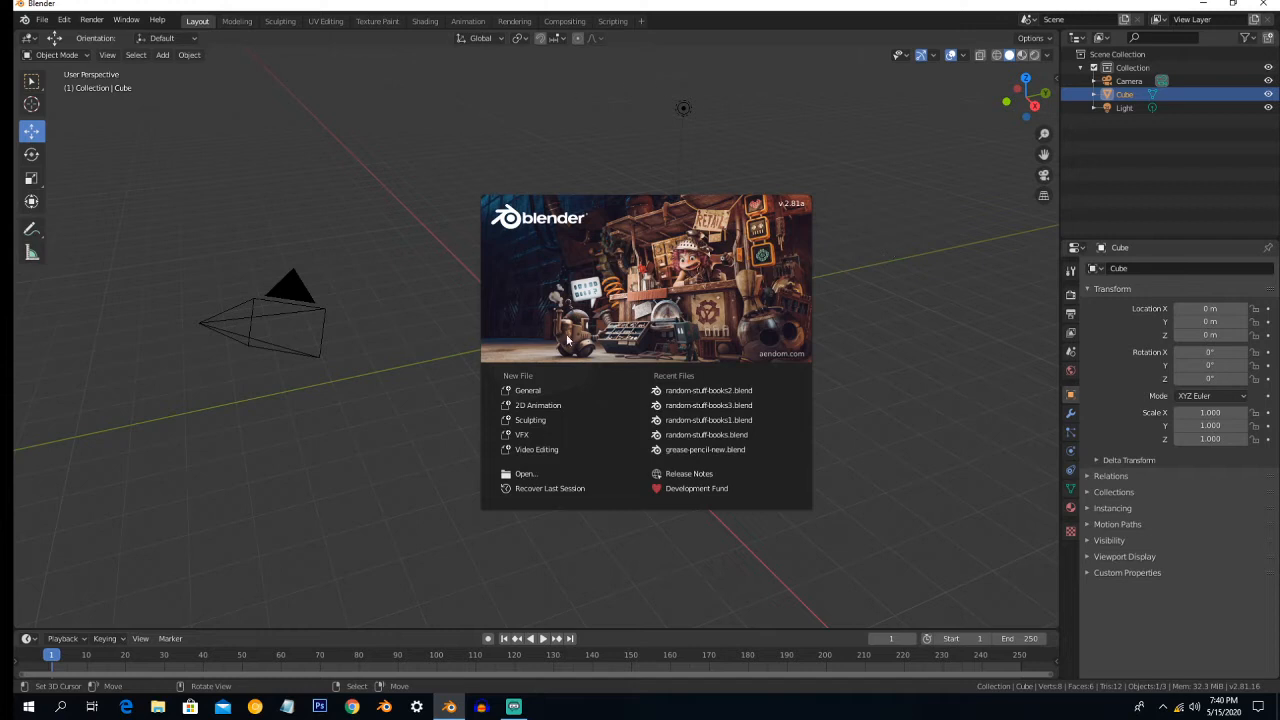
# Dismiss the splash screen and make the timeline area slightly taller
pyautogui.click(871, 262)
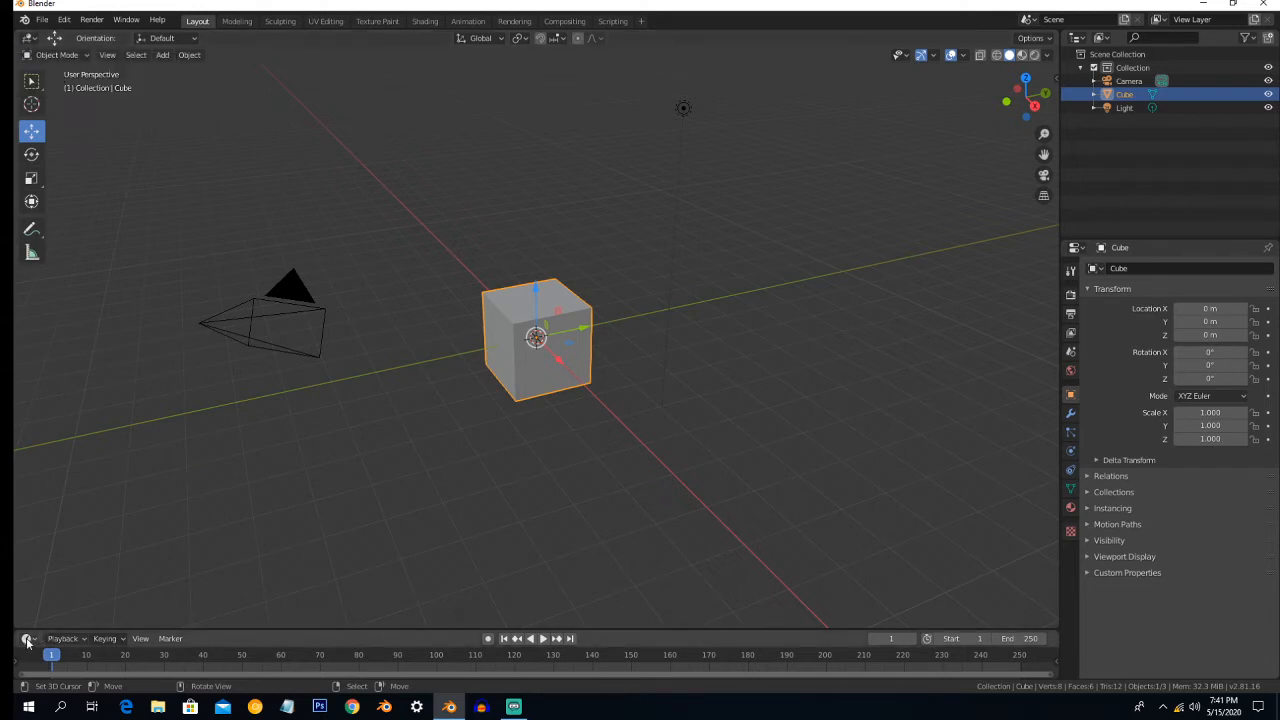
pyautogui.moveTo(301, 628)
pyautogui.mouseDown()
pyautogui.moveTo(309, 547)
pyautogui.moveTo(295, 617)
pyautogui.mouseUp()
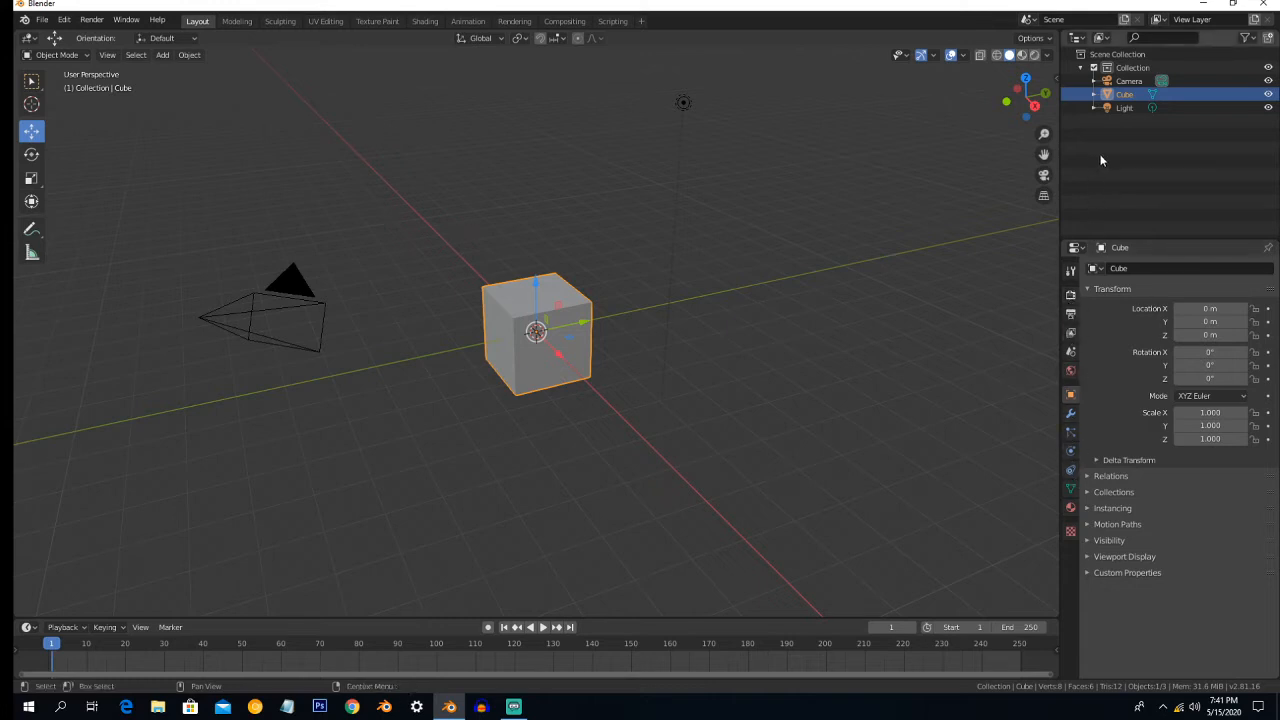
pyautogui.click(1076, 39)
pyautogui.click(1077, 42)
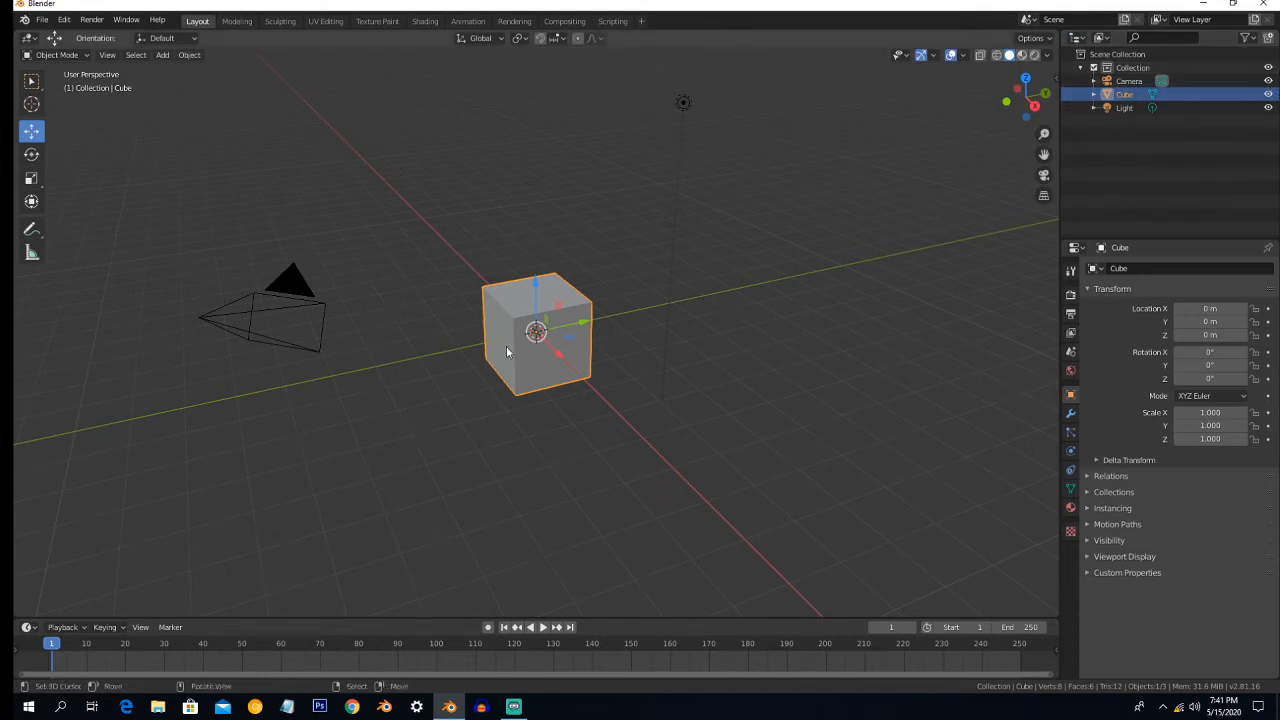
# Select the camera, light and cube in turn in the scene collection, ending on the cube viewed nearly face-on
pyautogui.click(1123, 80)
pyautogui.click(1125, 107)
pyautogui.click(1125, 94)
pyautogui.click(1125, 80)
pyautogui.click(1125, 94)
pyautogui.moveTo(539, 313)
pyautogui.mouseDown(button='middle')
pyautogui.moveTo(551, 298)
pyautogui.moveTo(522, 309)
pyautogui.mouseUp(button='middle')
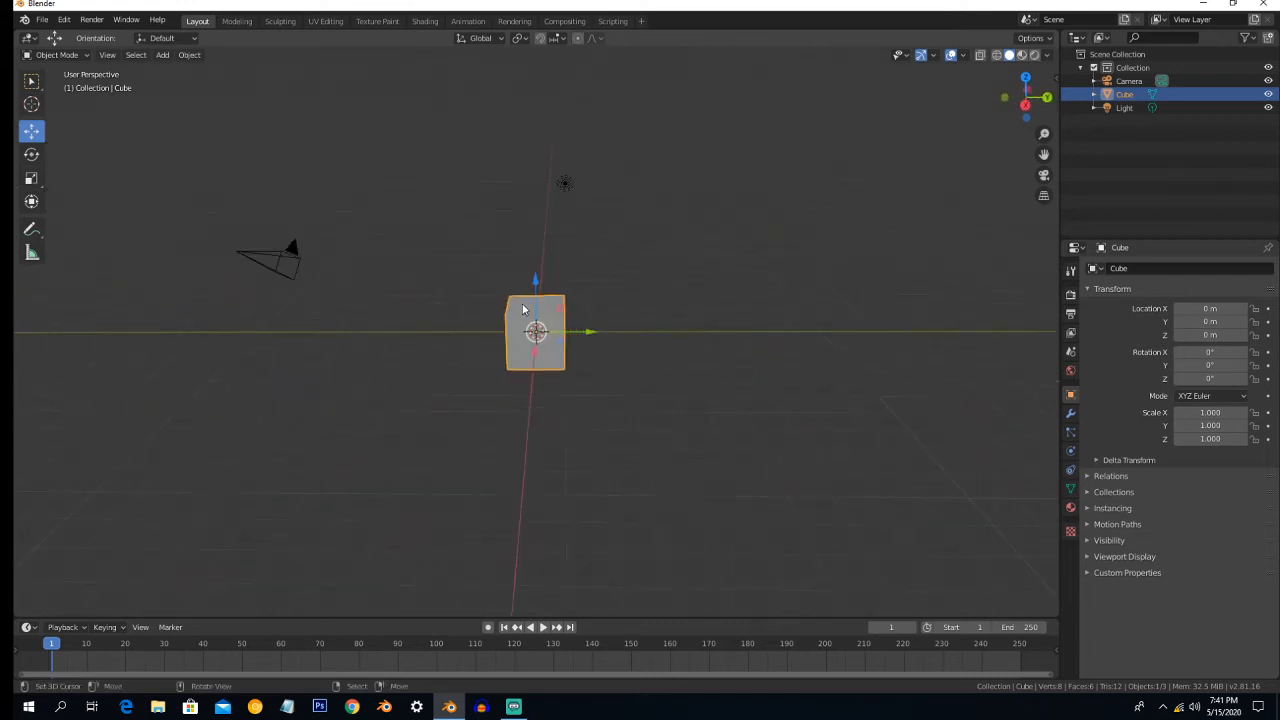
pyautogui.scroll(4, 522, 309)
pyautogui.scroll(-2, 522, 309)
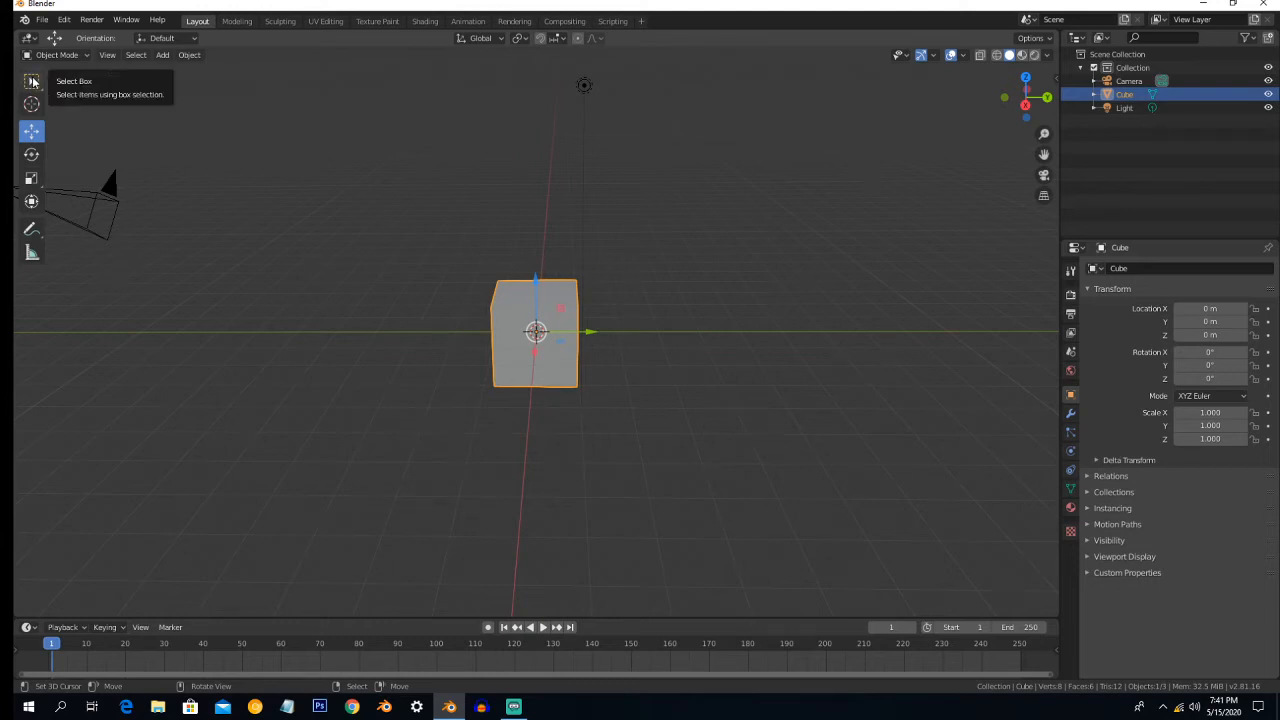
# Toggle the viewport's tool shelf off and on repeatedly, leaving it hidden
pyautogui.press('t')
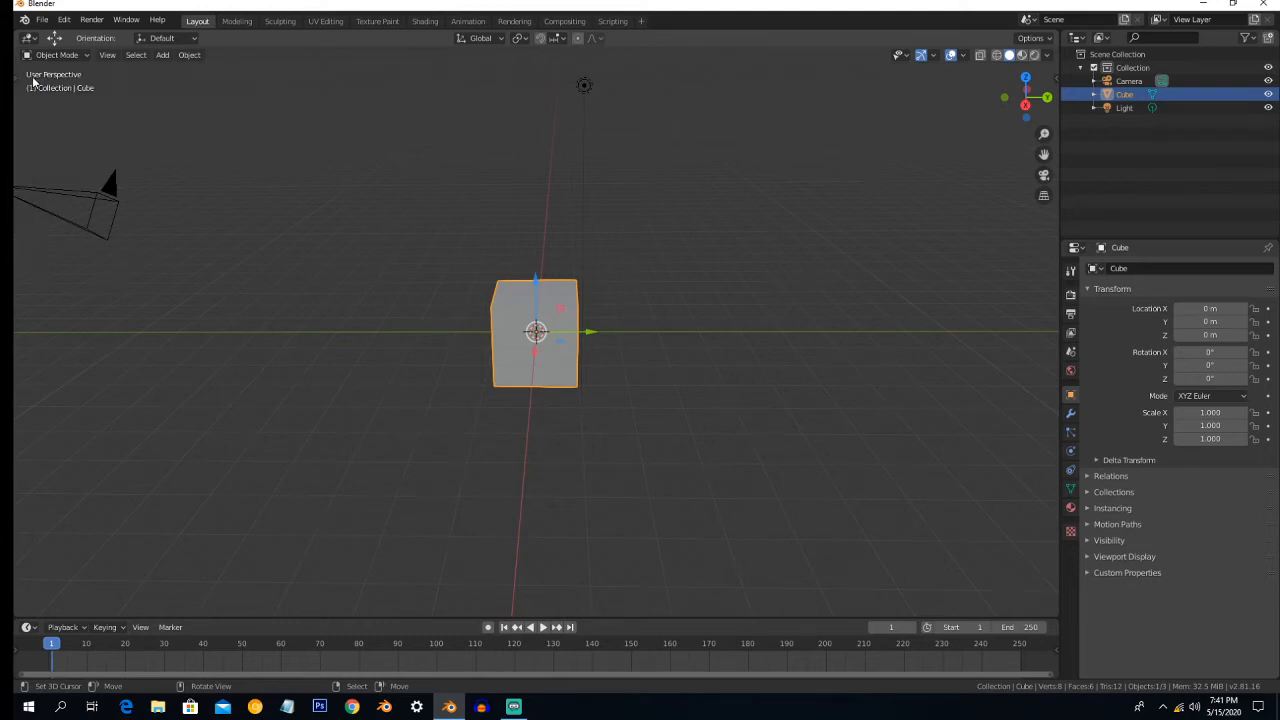
pyautogui.press('t')
pyautogui.press('t')
pyautogui.press('t')
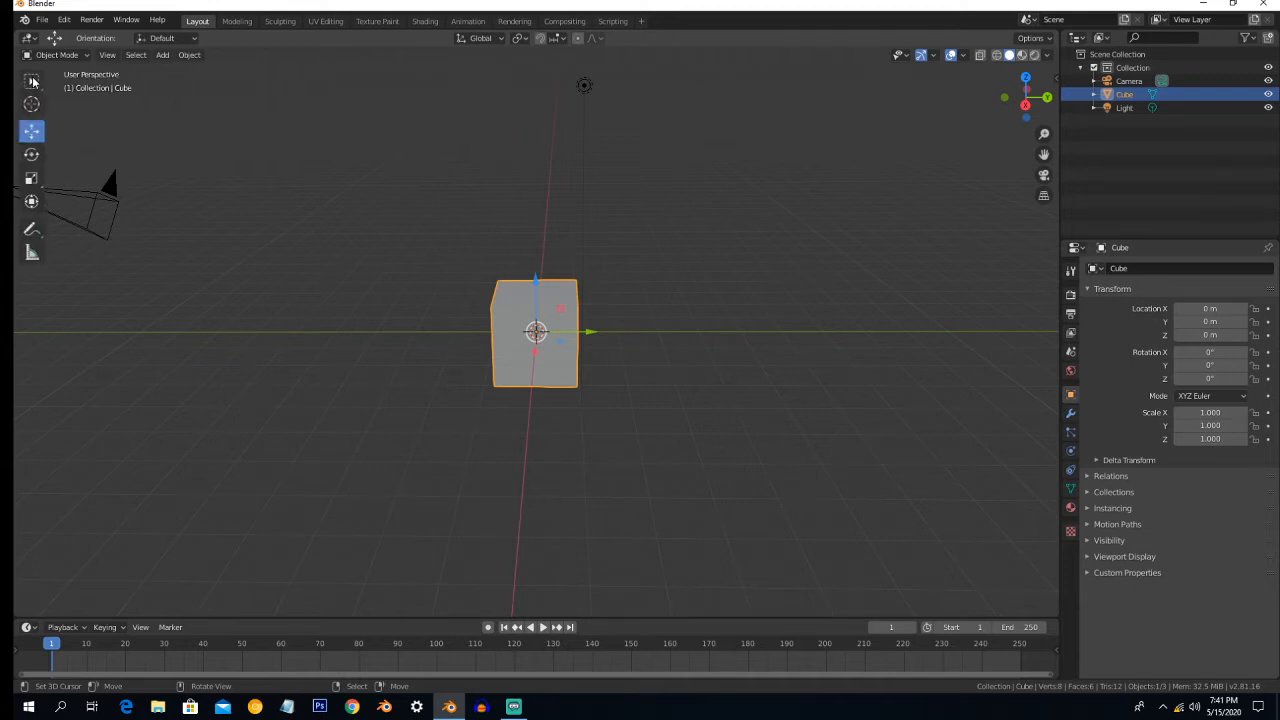
pyautogui.press('t')
pyautogui.press('t')
pyautogui.press('t')
pyautogui.press('t')
pyautogui.press('t')
pyautogui.press('t')
pyautogui.press('t')
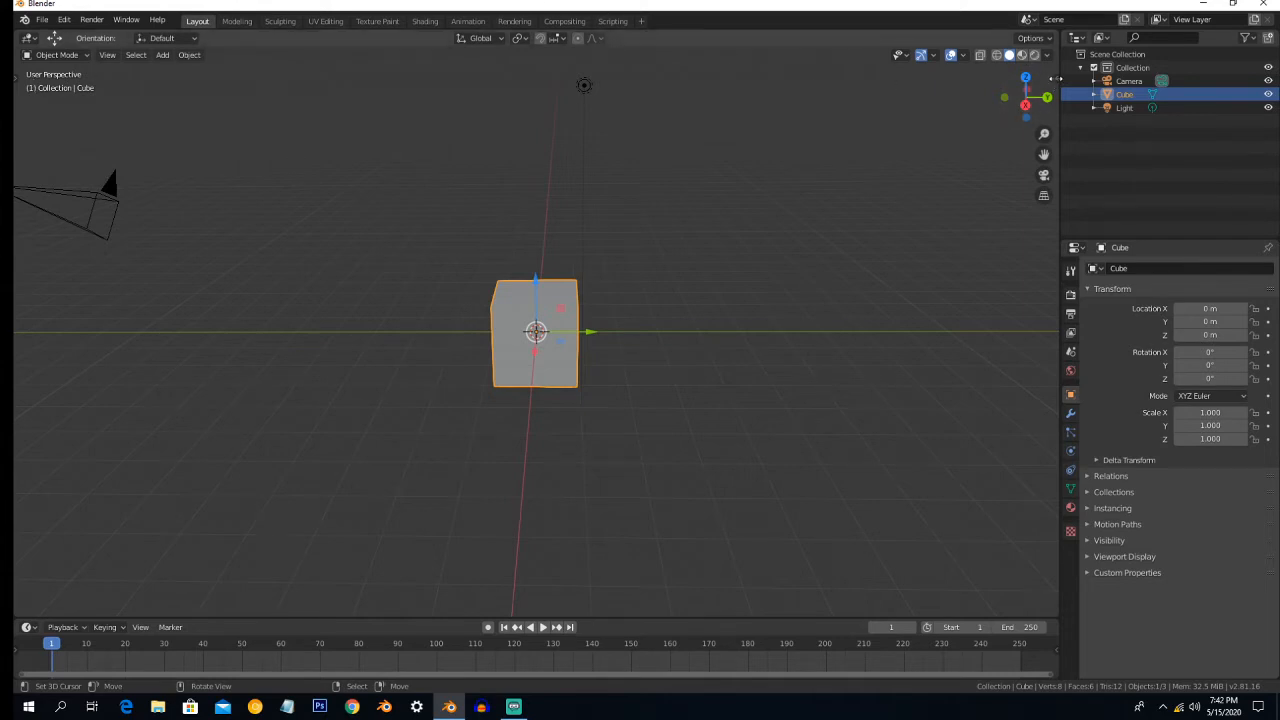
# Show the viewport sidebar with the object's transform values and bring back the tool shelf
pyautogui.press('n')
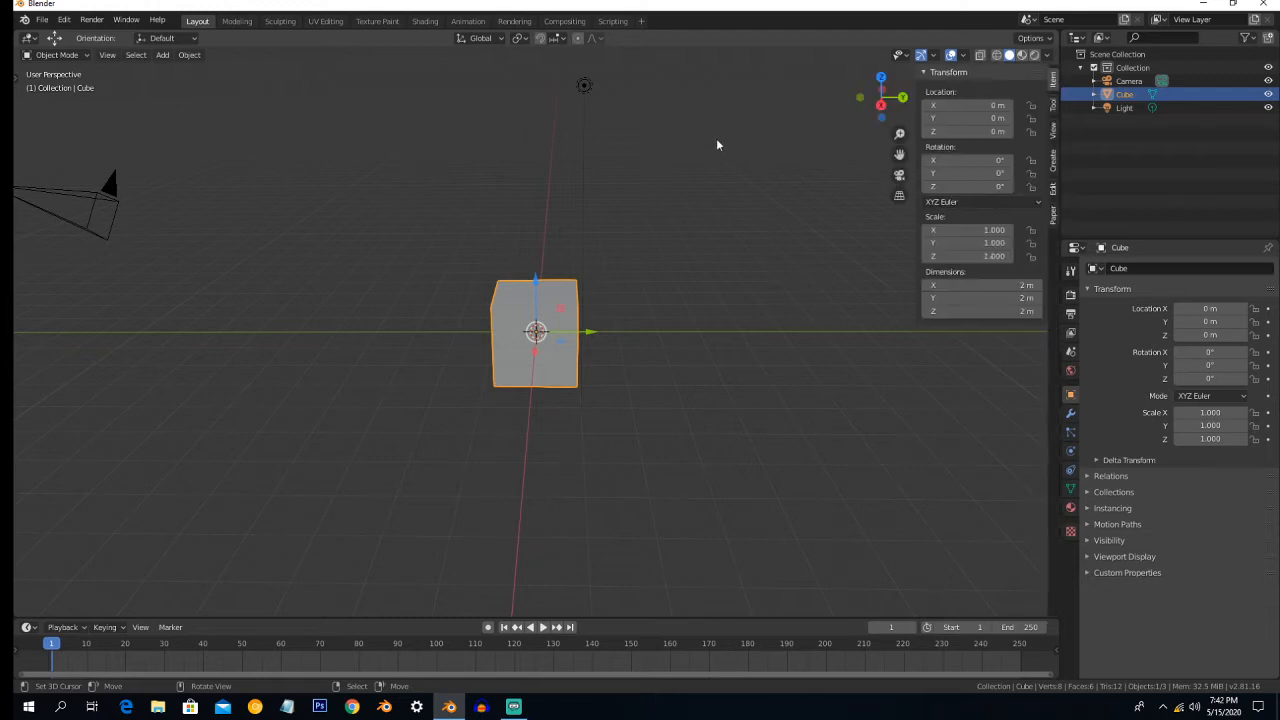
pyautogui.press('n')
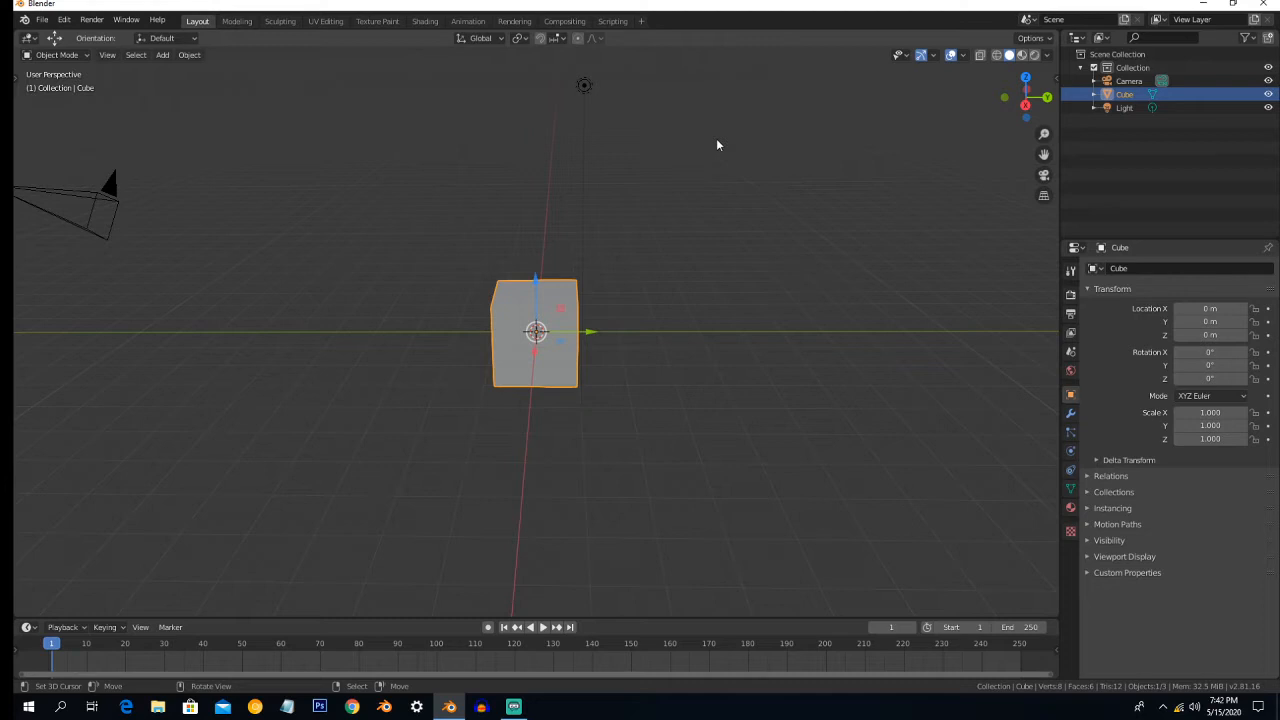
pyautogui.press('n')
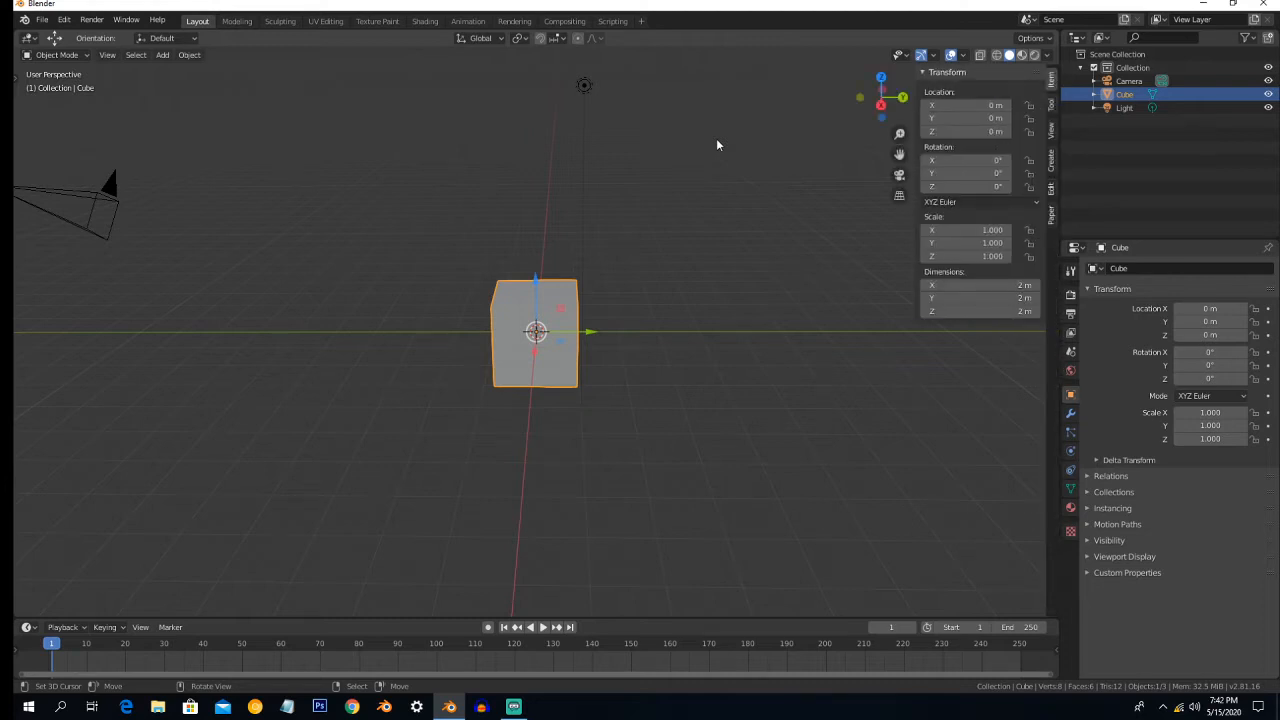
pyautogui.press('t')
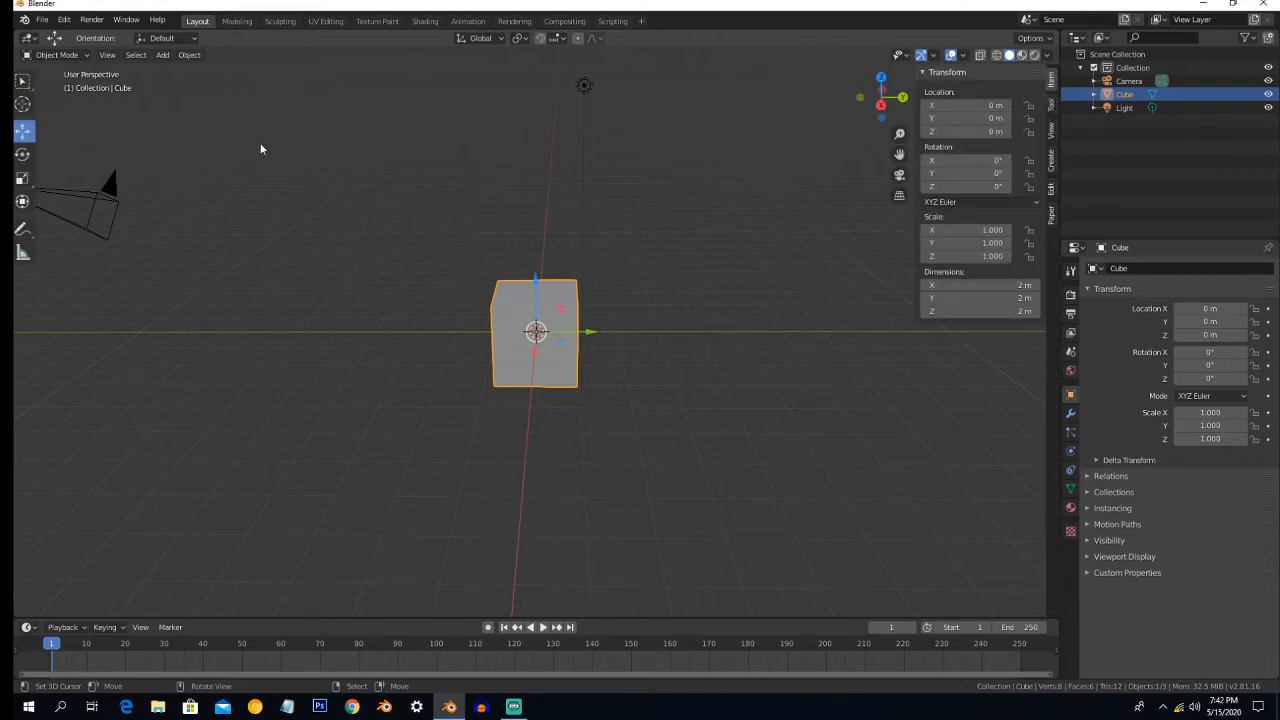
# Box-select the camera, light and cube together in the viewport
pyautogui.click(31, 82)
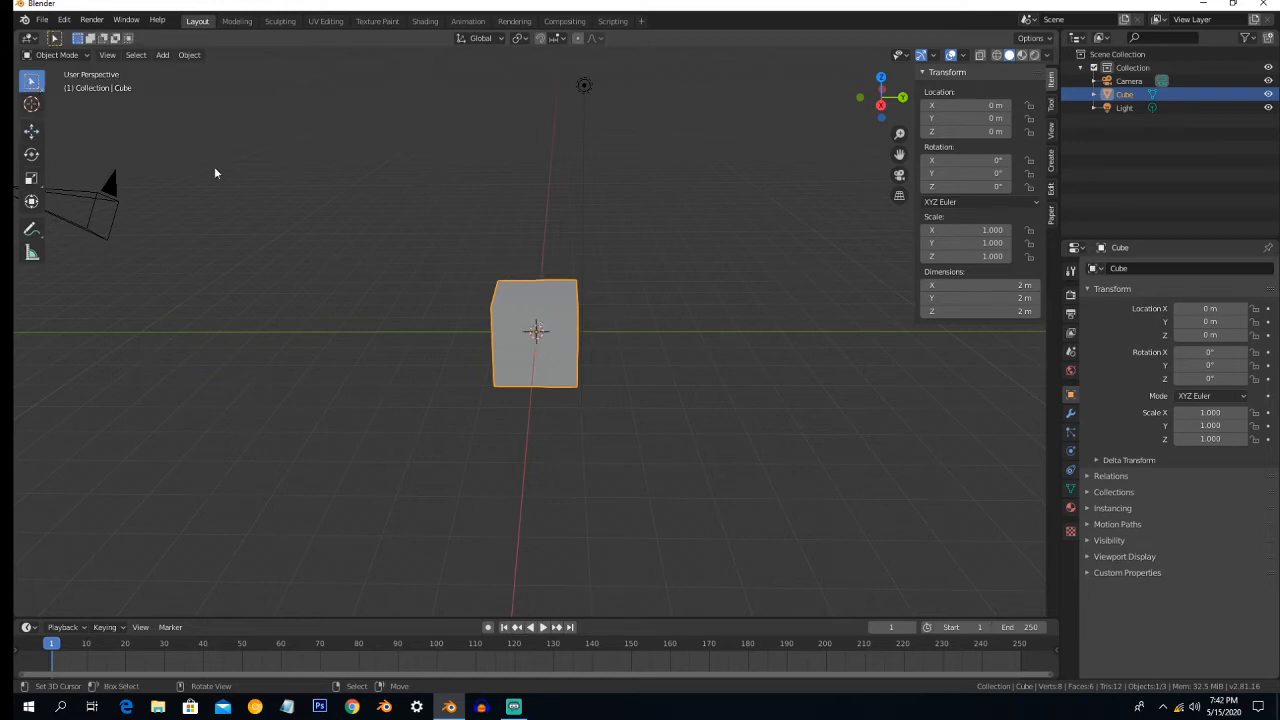
pyautogui.scroll(-2, 351, 282)
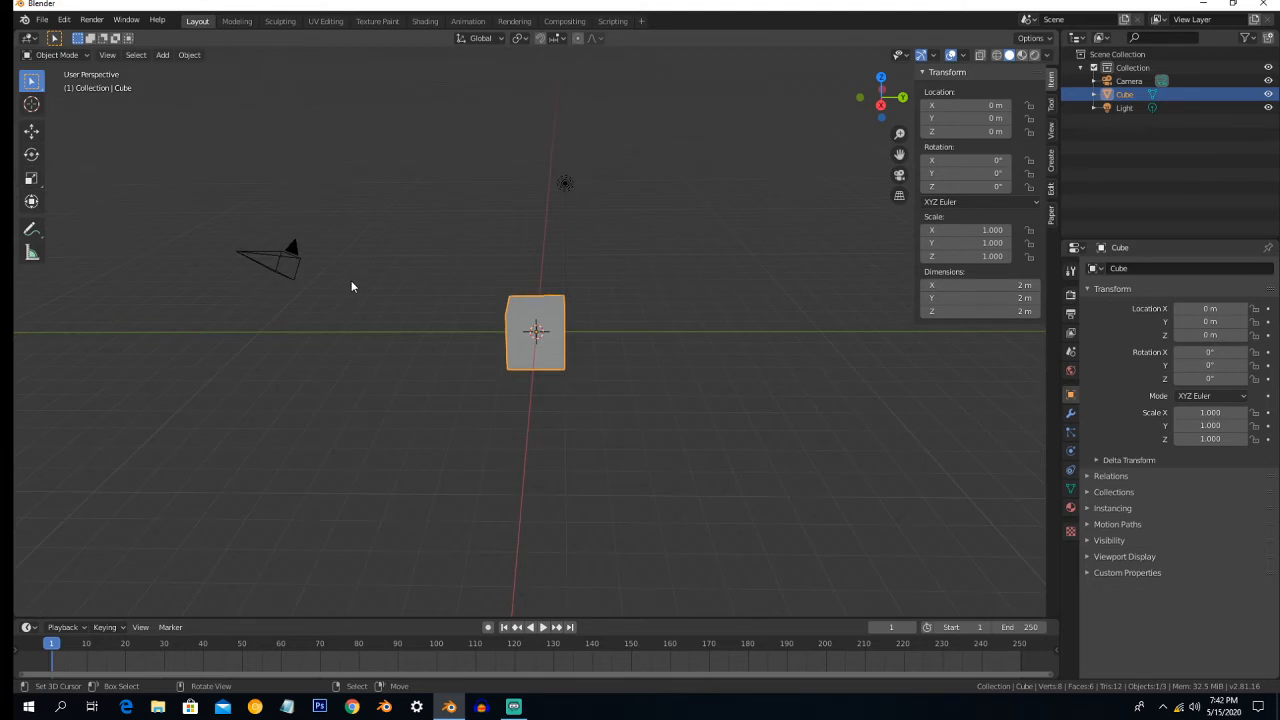
pyautogui.moveTo(184, 156); pyautogui.dragTo(726, 397)
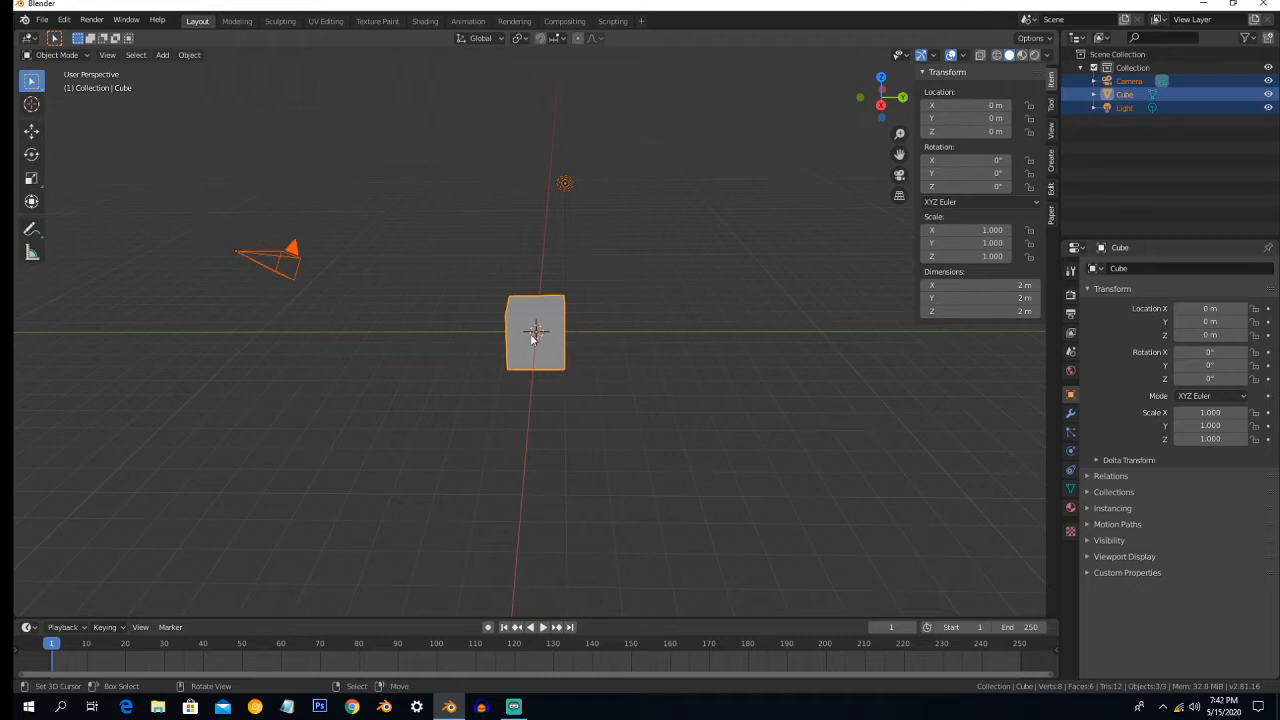
# Place the 3D cursor at various spots around the cube, ending above it at about X -1.37, Y -0.02, Z 3.49 m
pyautogui.click(37, 107)
pyautogui.click(571, 263)
pyautogui.click(642, 261)
pyautogui.click(639, 333)
pyautogui.click(631, 273)
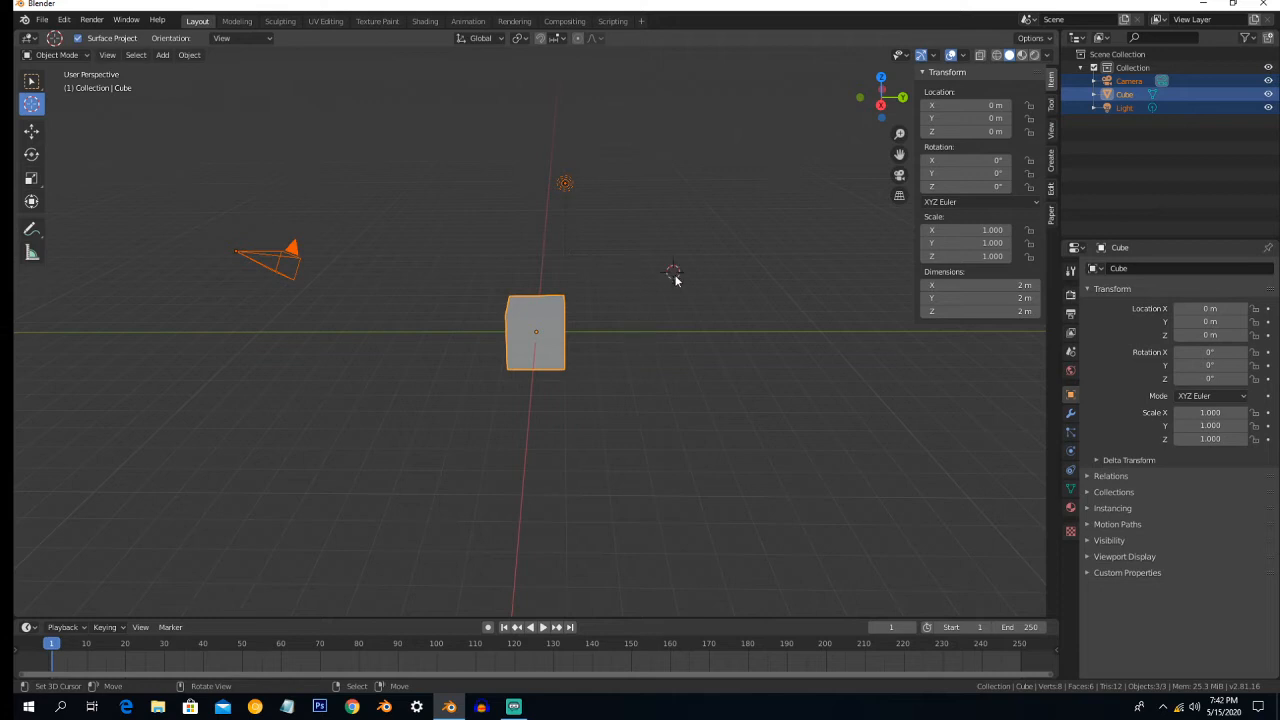
pyautogui.click(633, 250)
pyautogui.click(675, 246)
pyautogui.click(677, 282)
pyautogui.click(605, 261)
pyautogui.click(632, 238)
pyautogui.click(572, 222)
# Select only the cube and move it about 0.72 m along Z, 0.21 m along Y and 0.13 m along X
pyautogui.click(35, 135)
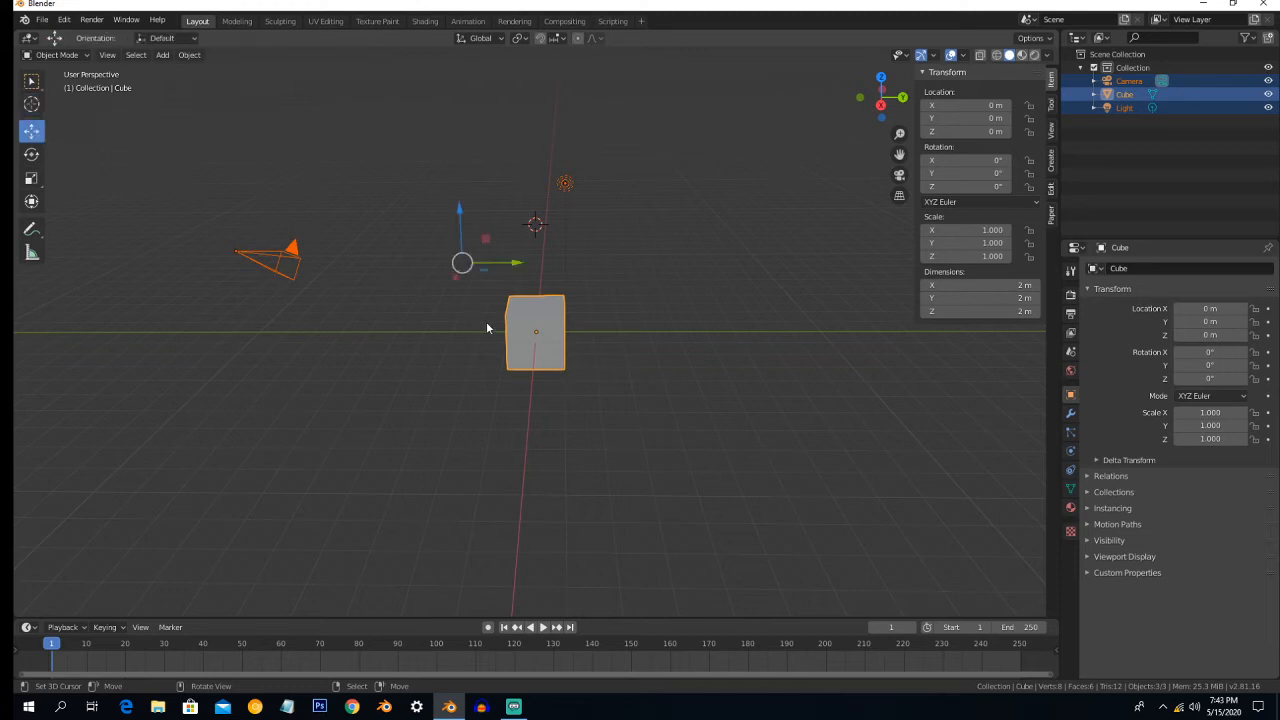
pyautogui.click(512, 334)
pyautogui.scroll(4, 545, 307)
pyautogui.scroll(-4, 545, 307)
pyautogui.moveTo(538, 289); pyautogui.dragTo(544, 260)
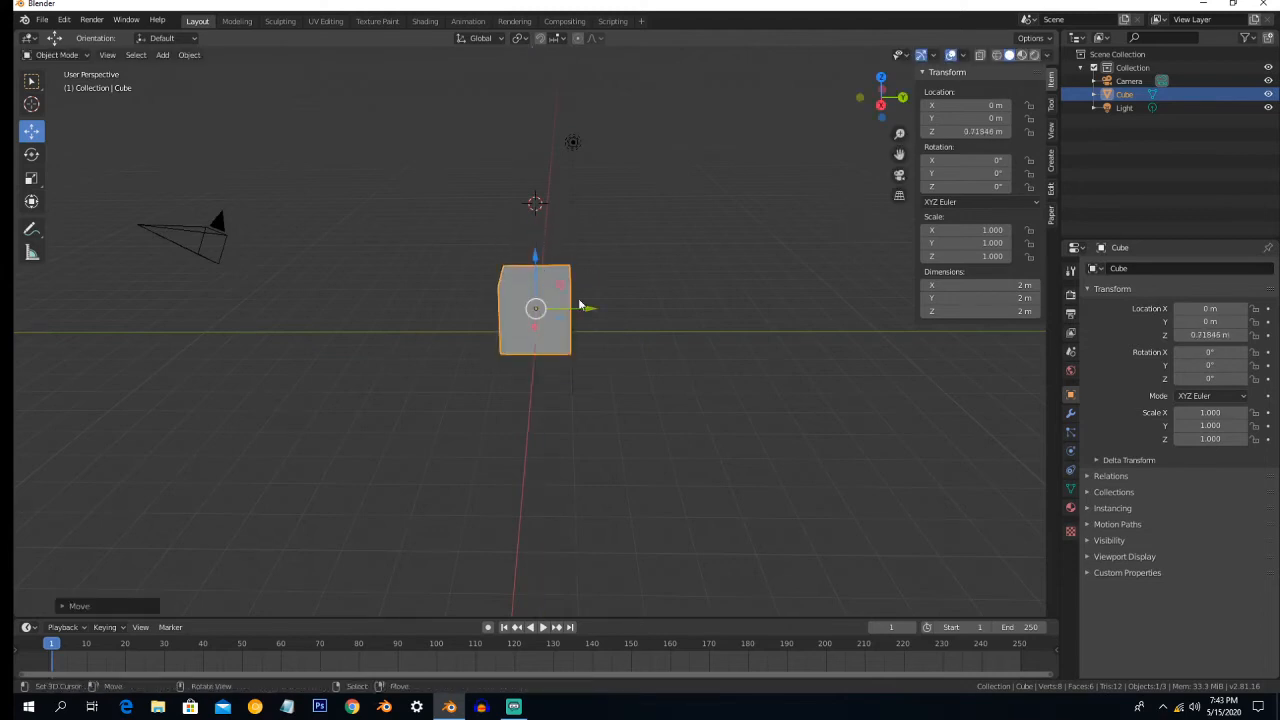
pyautogui.moveTo(585, 308)
pyautogui.mouseDown()
pyautogui.moveTo(666, 305)
pyautogui.moveTo(586, 330)
pyautogui.mouseUp()
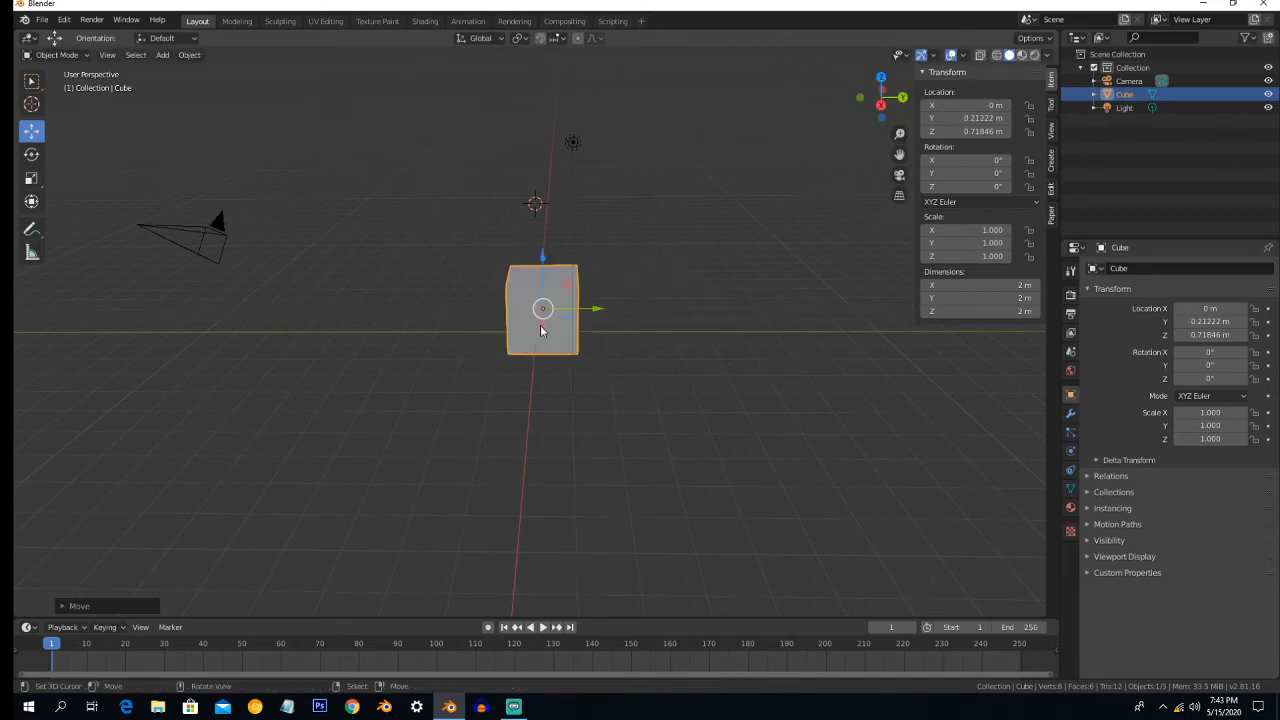
pyautogui.press('g')
pyautogui.press('x')
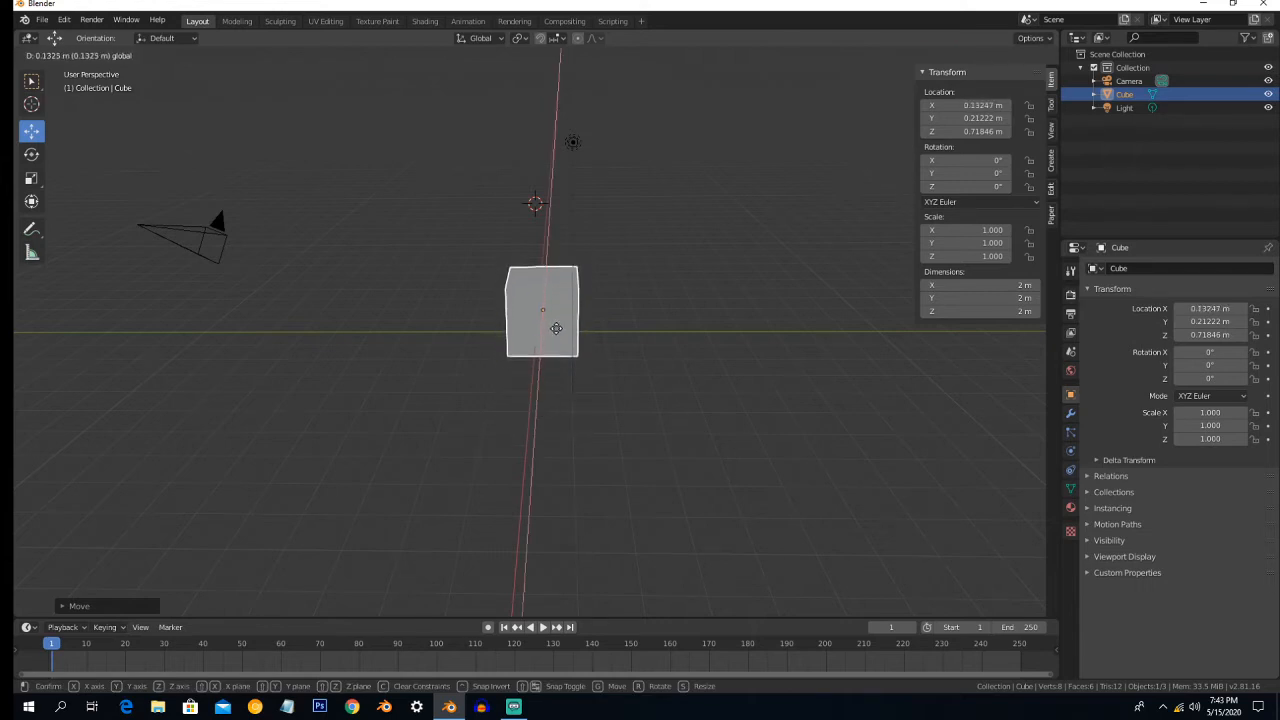
pyautogui.click(540, 318)
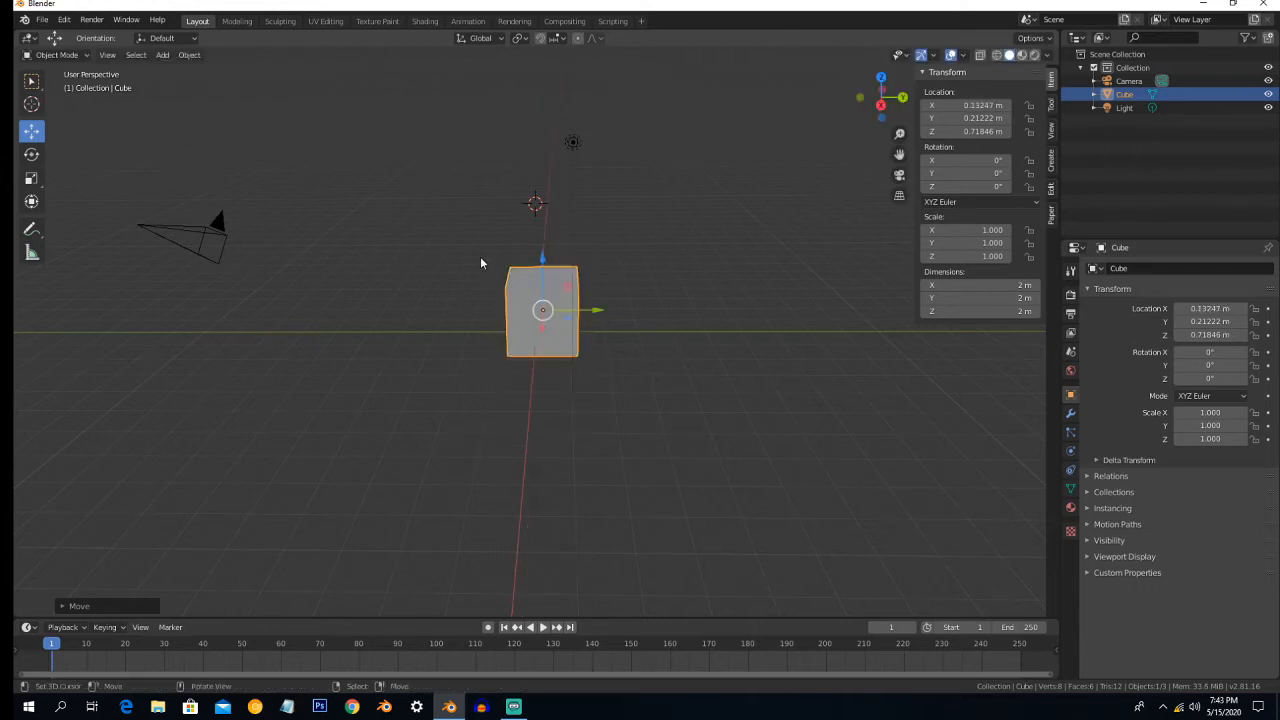
# Rotate the cube freehand around its axes to about X -2.55°, Y -291°, Z -84.9°
pyautogui.click(31, 156)
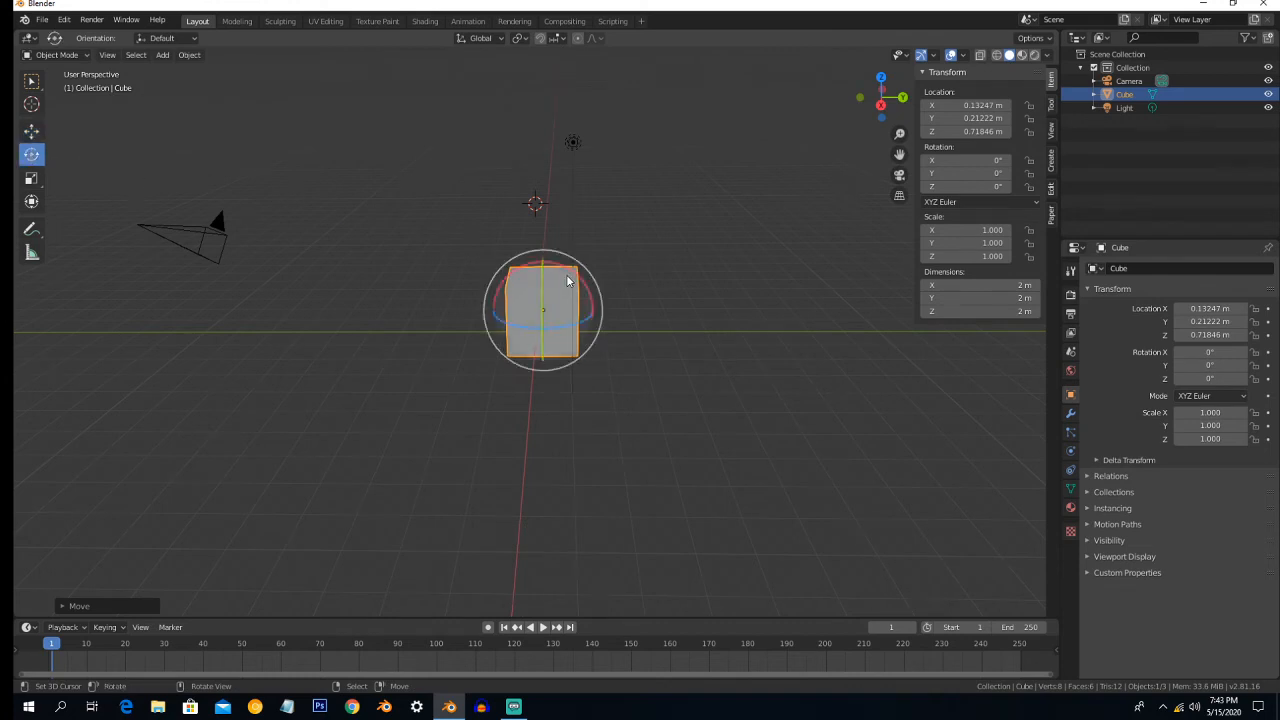
pyautogui.moveTo(568, 270)
pyautogui.mouseDown()
pyautogui.moveTo(566, 286)
pyautogui.moveTo(570, 273)
pyautogui.mouseUp()
pyautogui.moveTo(539, 316); pyautogui.dragTo(541, 266)
pyautogui.moveTo(549, 344)
pyautogui.mouseDown()
pyautogui.moveTo(570, 338)
pyautogui.moveTo(553, 348)
pyautogui.mouseUp()
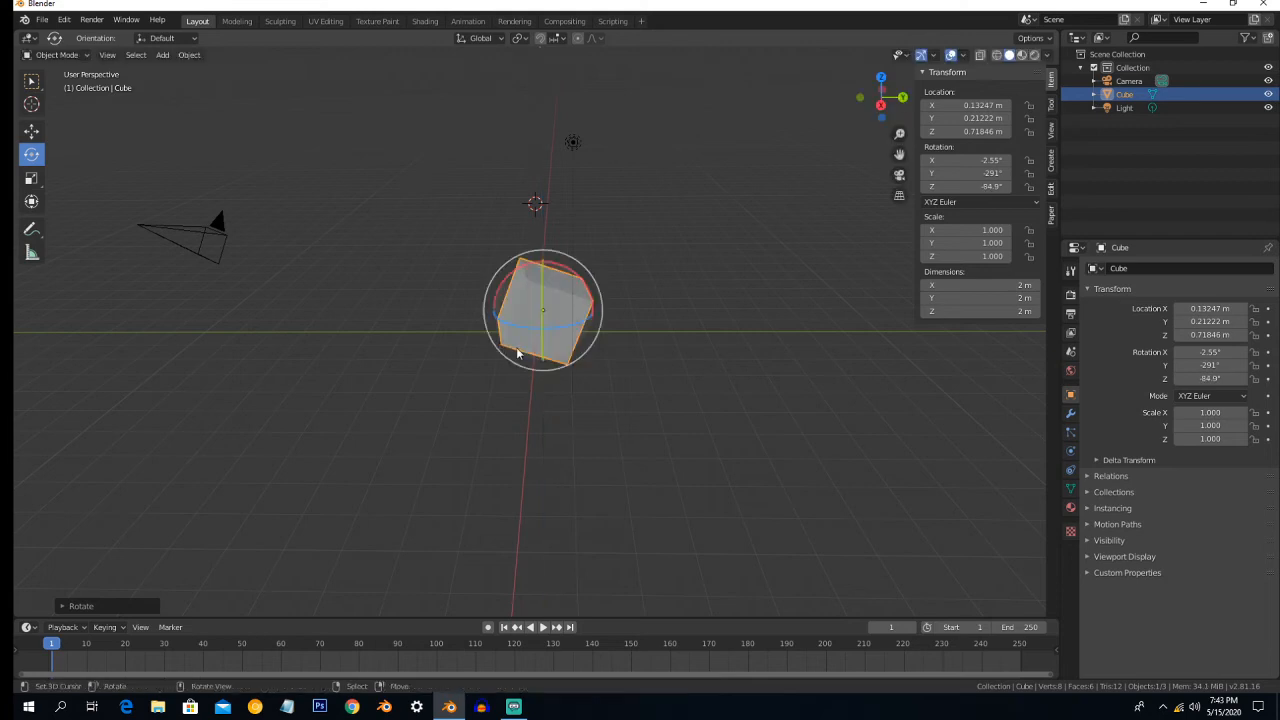
# Scale the cube unevenly along its axes to about X 1.164, Y 0.982, Z 1.089
pyautogui.click(31, 179)
pyautogui.moveTo(544, 268); pyautogui.dragTo(541, 208)
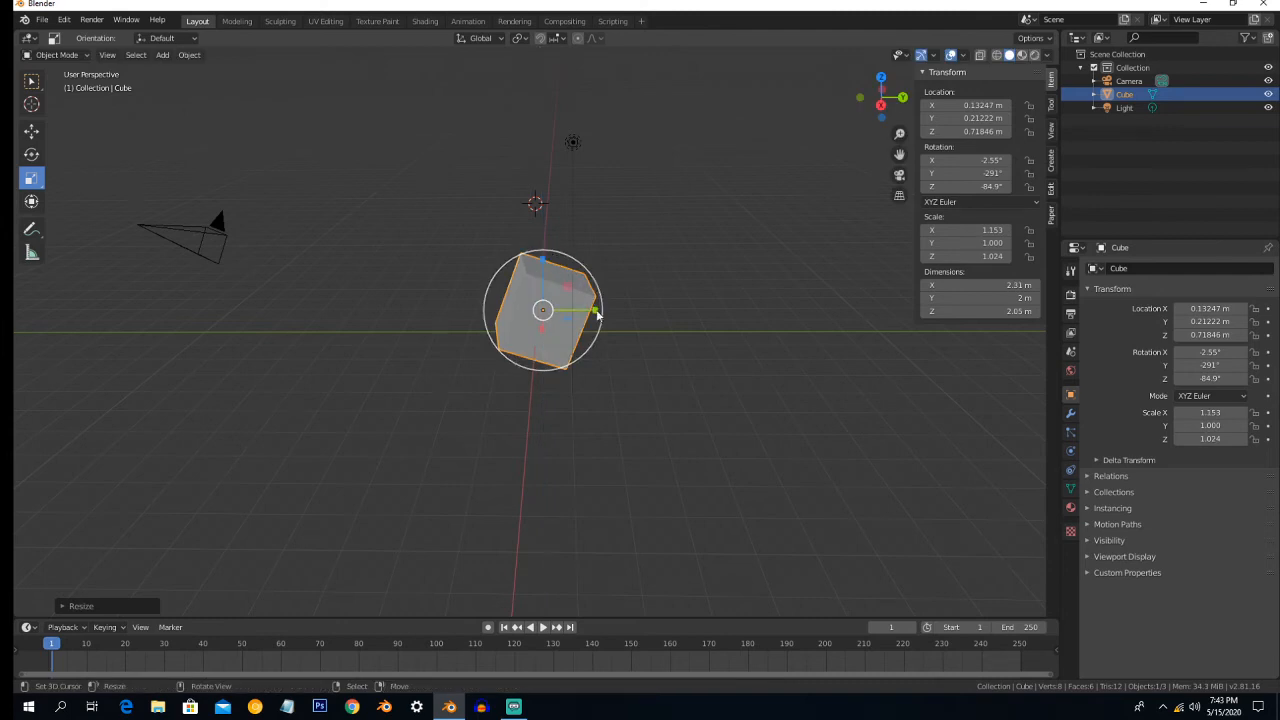
pyautogui.moveTo(594, 309); pyautogui.dragTo(542, 322)
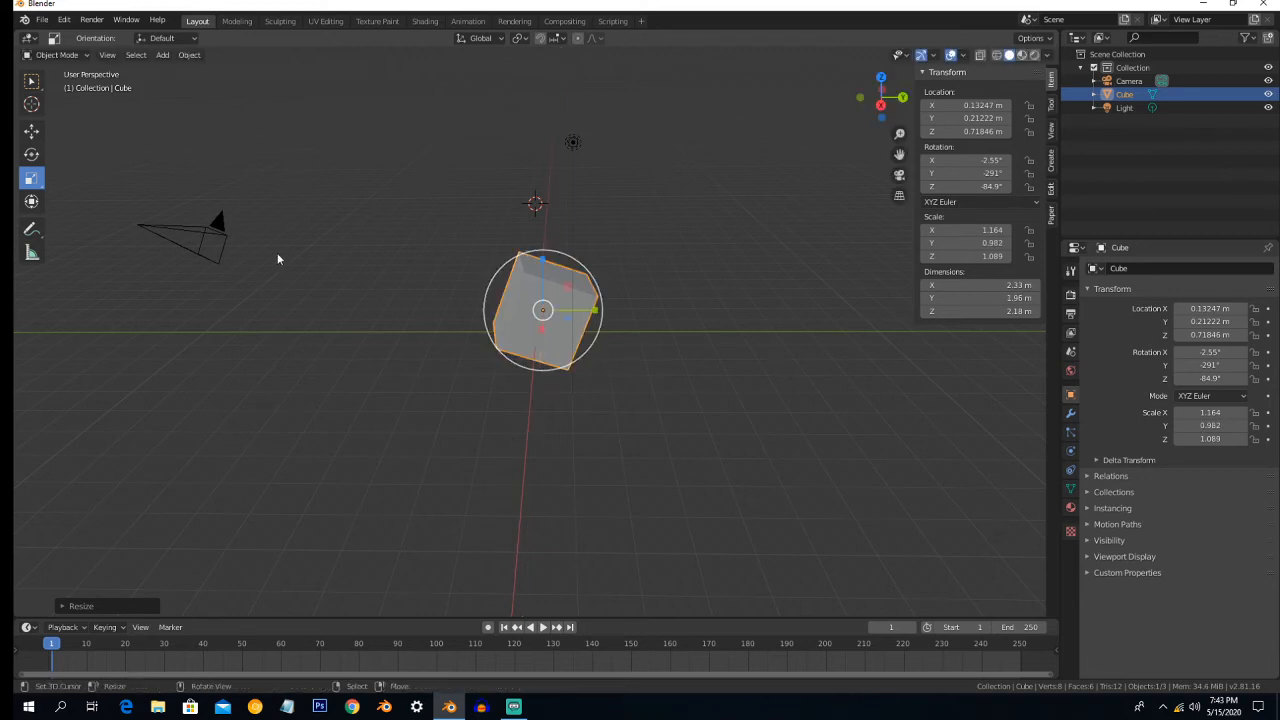
# With the combined Transform tool, raise the cube to about Z 1.06 m, rotate it to about -6°, -325°, -88° and scale it to about 1.35, 0.98, 1.17
pyautogui.click(31, 203)
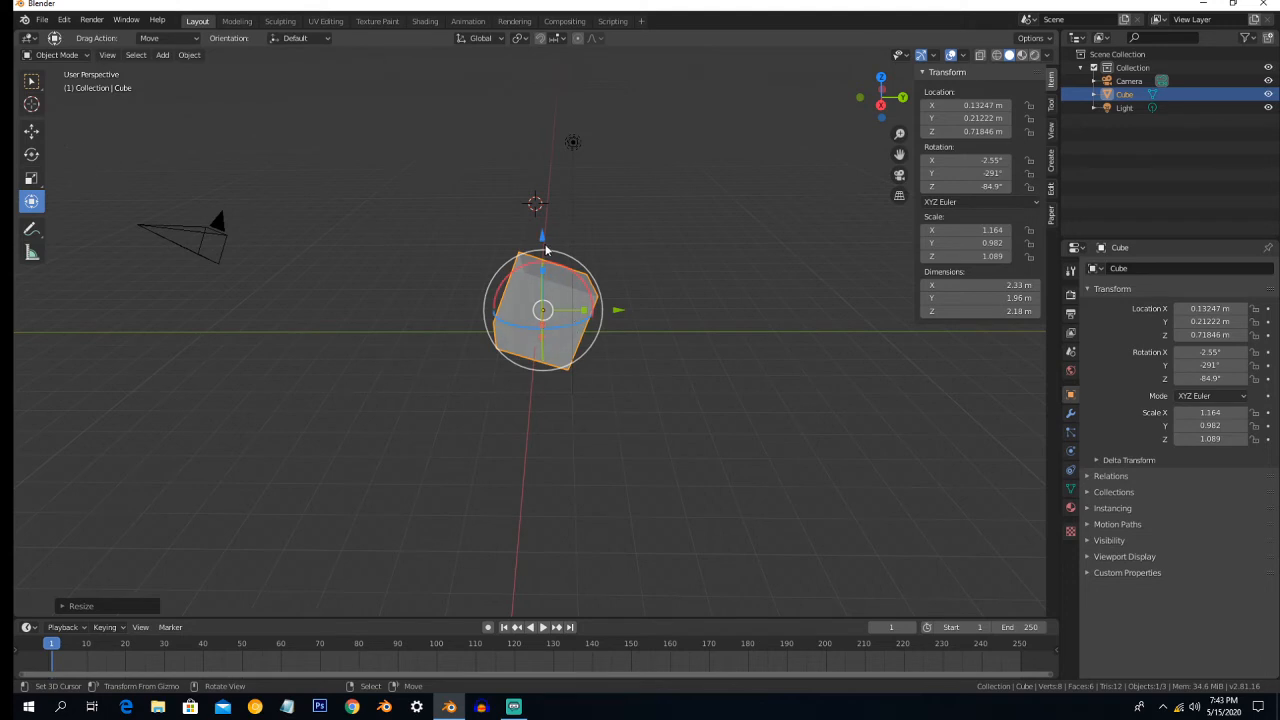
pyautogui.moveTo(536, 238); pyautogui.dragTo(598, 306)
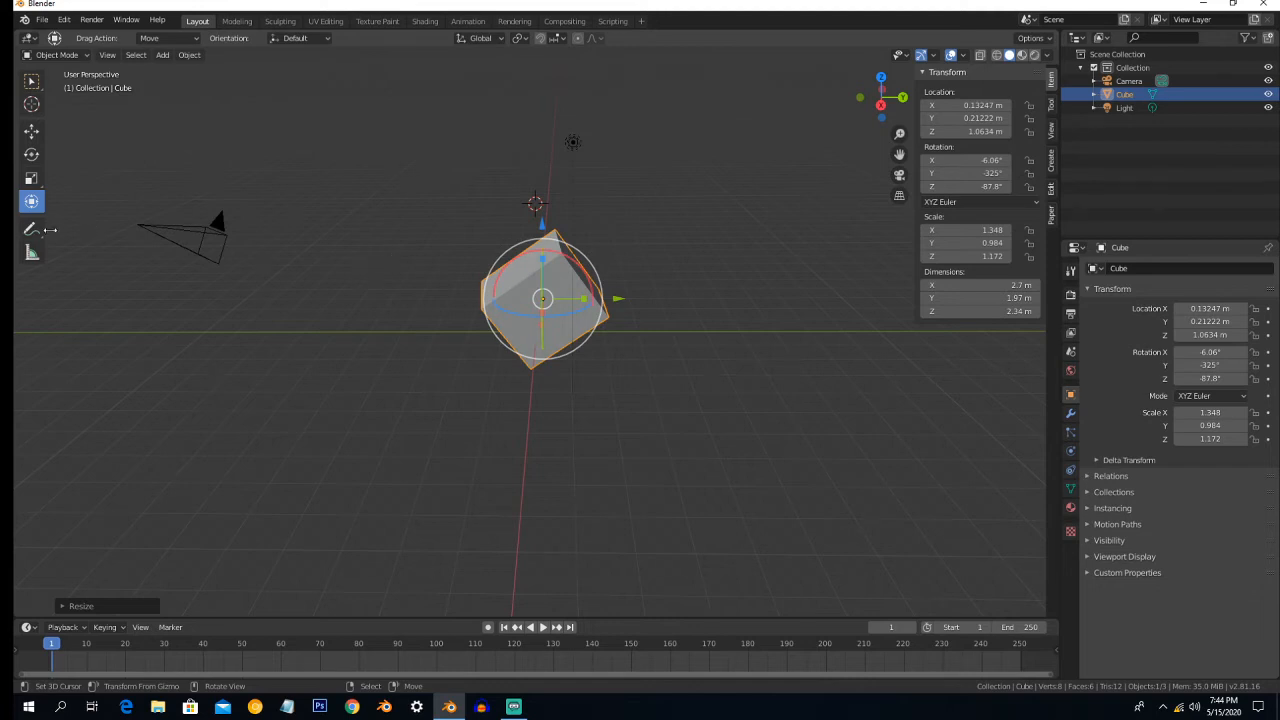
# Handwrite the word "Notes" above the cube with the Annotate tool
pyautogui.click(31, 229)
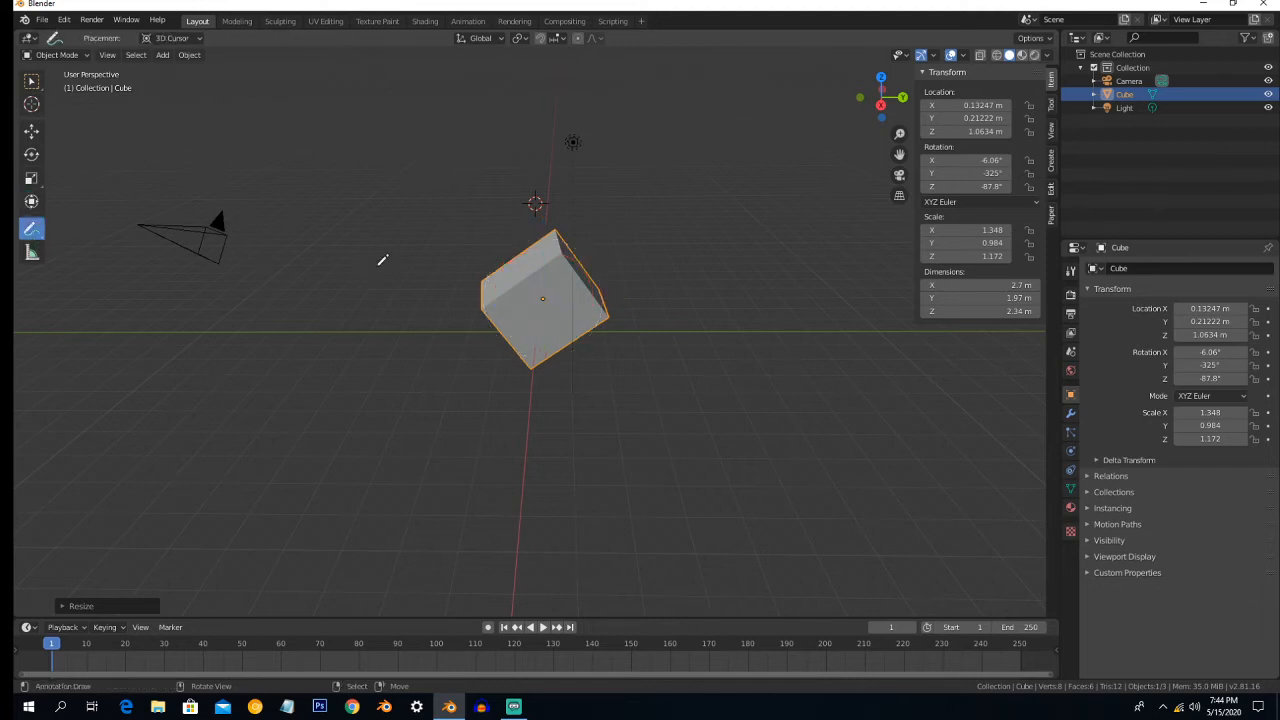
pyautogui.moveTo(359, 271)
pyautogui.mouseDown()
pyautogui.moveTo(374, 213)
pyautogui.moveTo(418, 254)
pyautogui.moveTo(426, 183)
pyautogui.moveTo(470, 228)
pyautogui.moveTo(456, 212)
pyautogui.mouseUp()
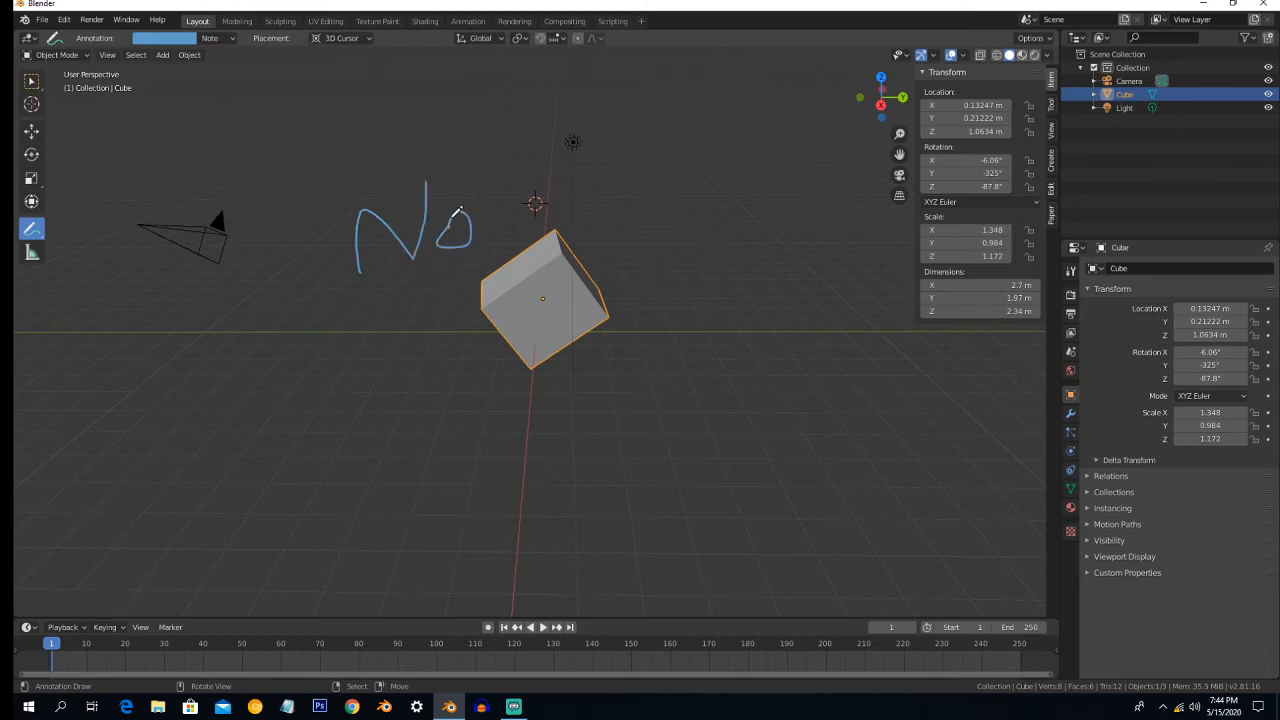
pyautogui.moveTo(510, 162)
pyautogui.mouseDown()
pyautogui.moveTo(536, 222)
pyautogui.moveTo(541, 190)
pyautogui.moveTo(578, 212)
pyautogui.moveTo(600, 186)
pyautogui.mouseUp()
pyautogui.moveTo(614, 200); pyautogui.dragTo(593, 211)
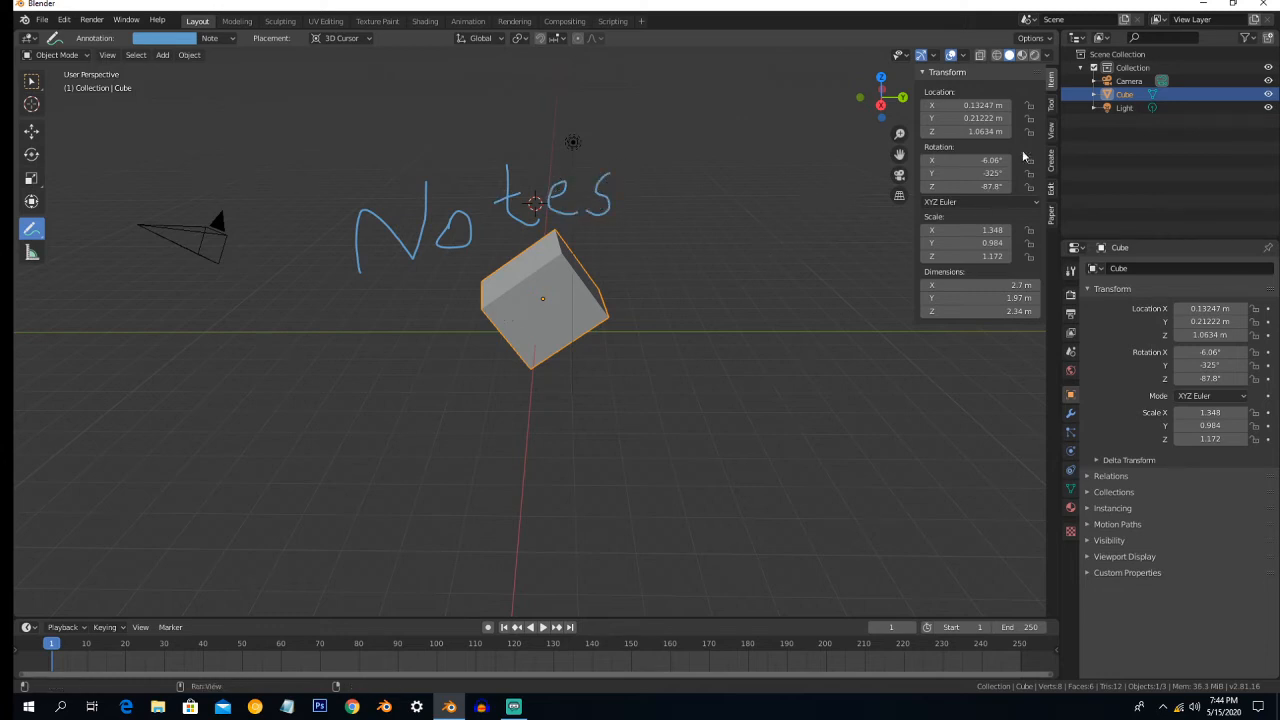
# Change the annotation colour from the active tool settings to a teal green
pyautogui.click(1050, 116)
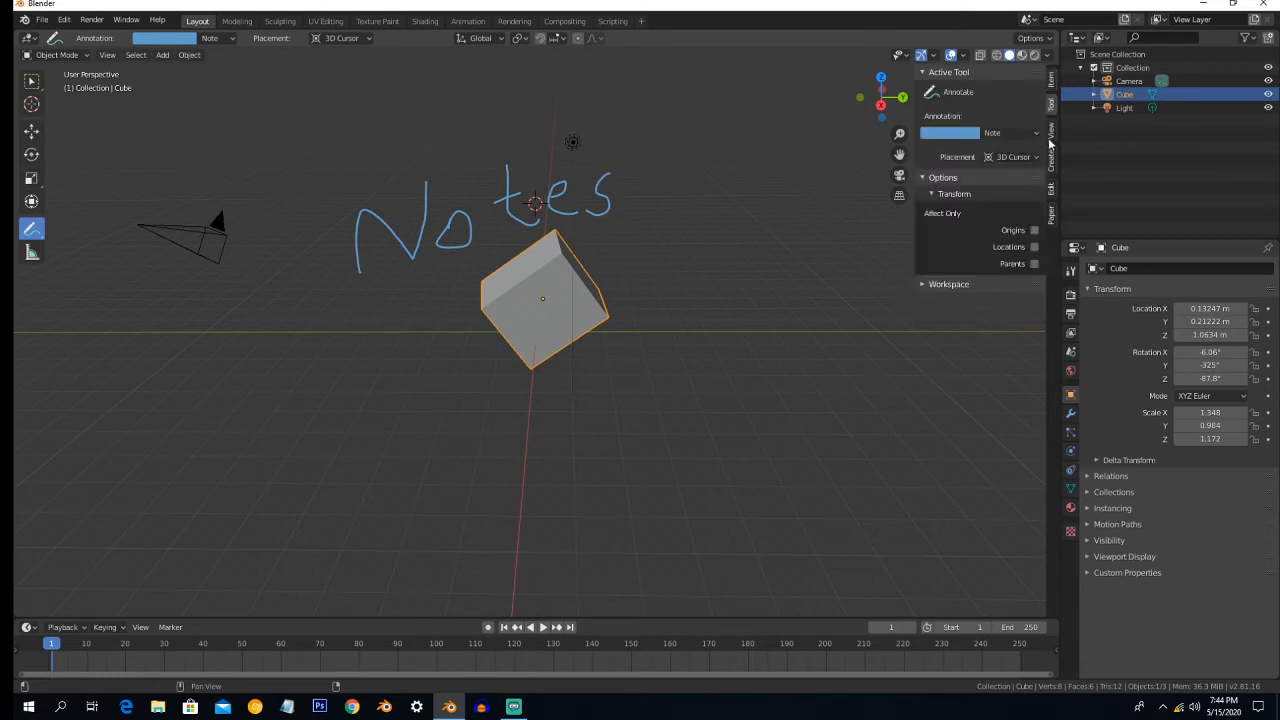
pyautogui.click(948, 138)
pyautogui.click(957, 176)
pyautogui.click(965, 135)
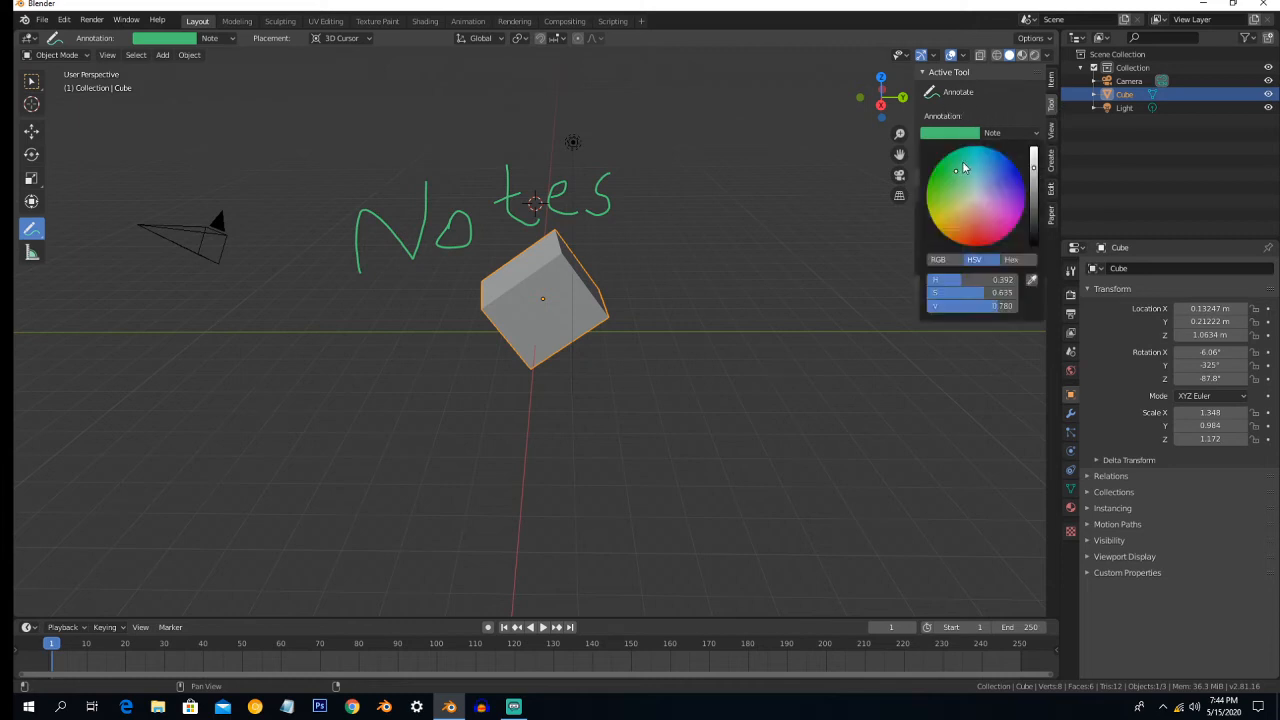
pyautogui.click(949, 190)
pyautogui.click(966, 170)
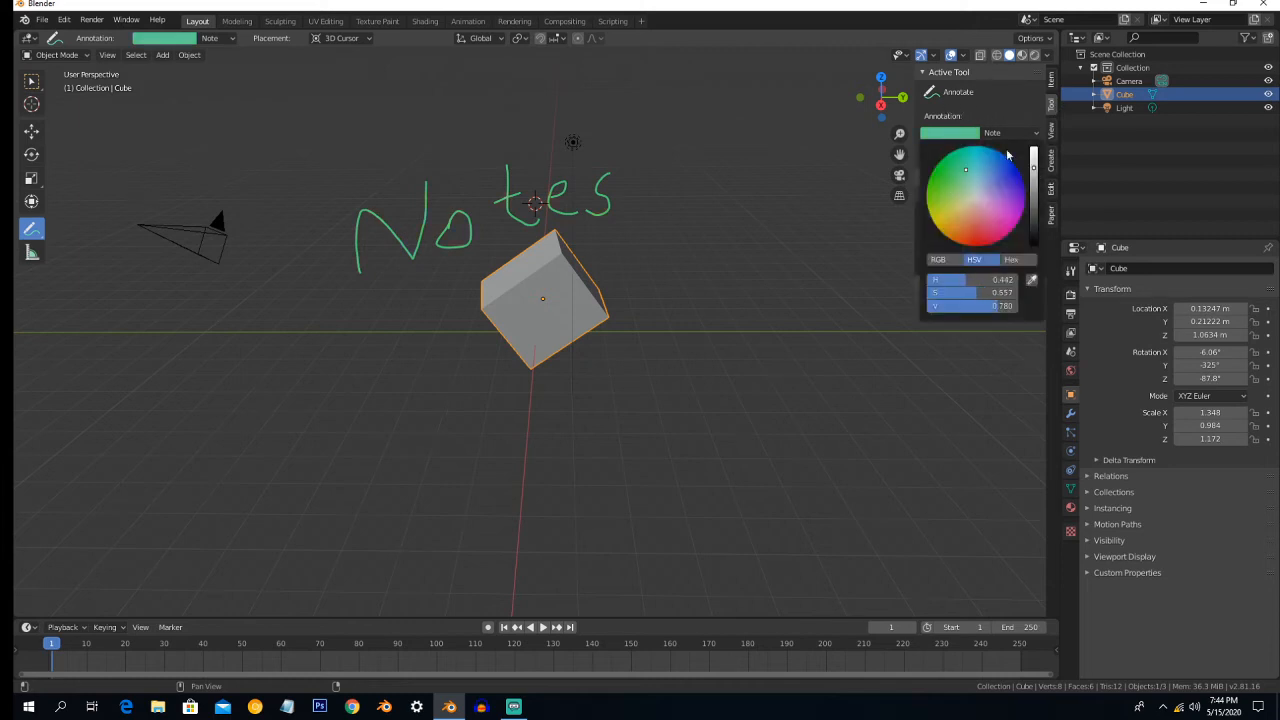
# Find the Note annotation layer in the sidebar's view settings and set its stroke thickness to 5 px
pyautogui.click(1051, 156)
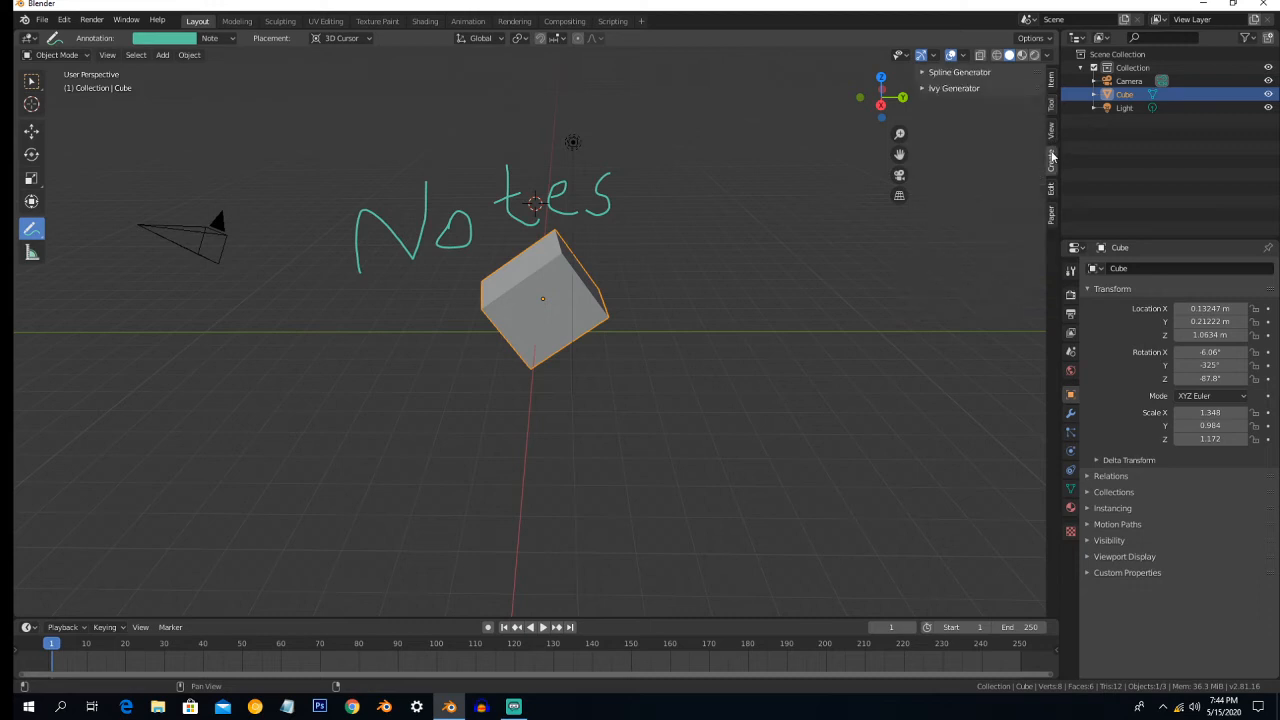
pyautogui.click(1051, 133)
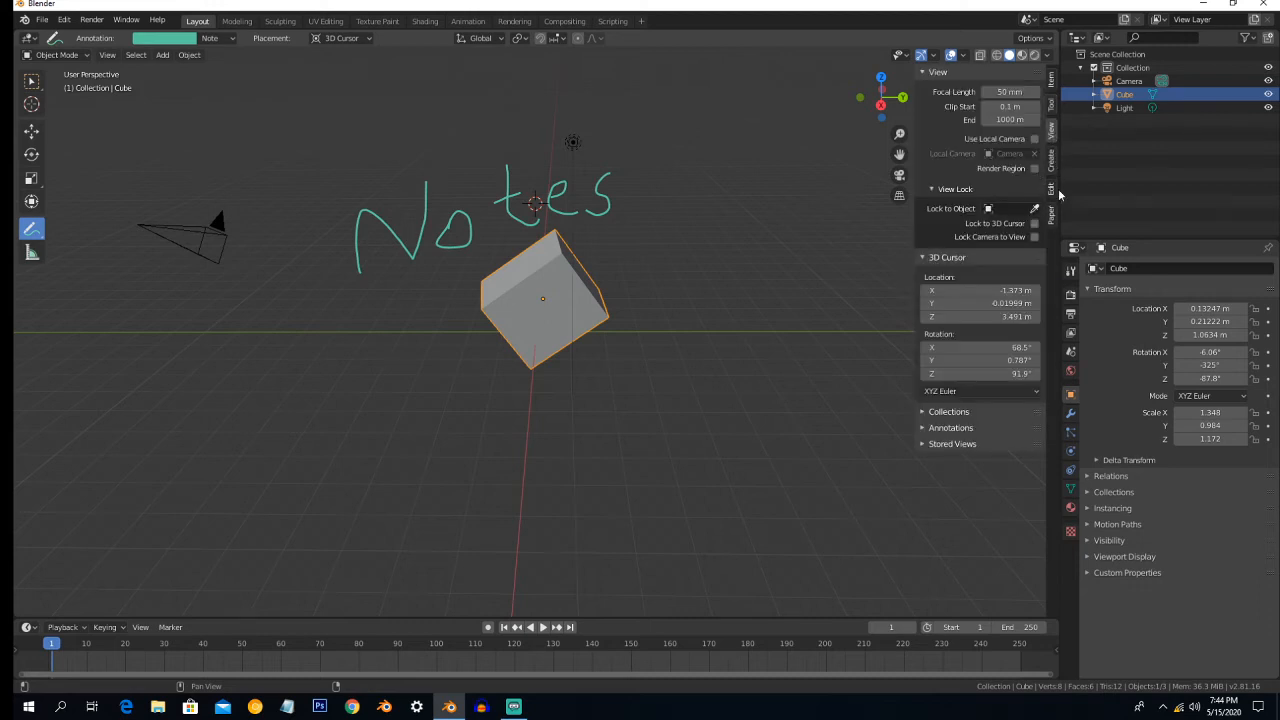
pyautogui.click(958, 428)
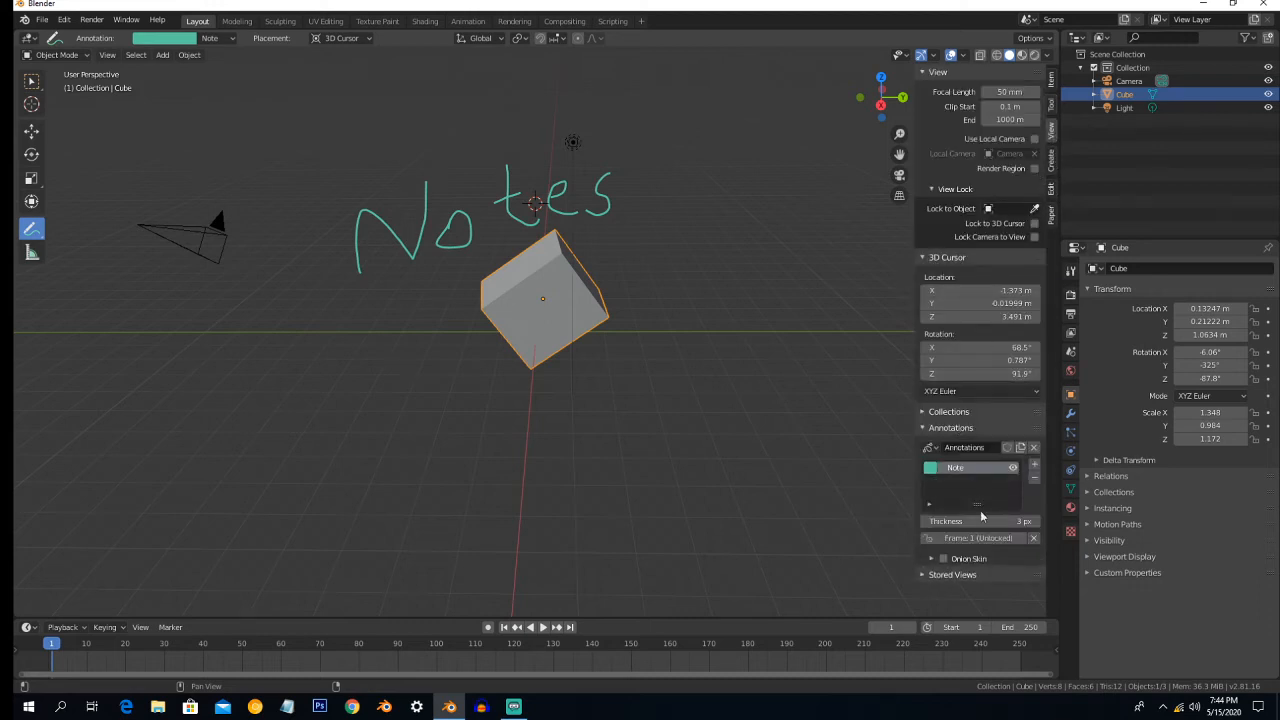
pyautogui.moveTo(985, 524)
pyautogui.mouseDown()
pyautogui.moveTo(1010, 524)
pyautogui.moveTo(986, 531)
pyautogui.mouseUp()
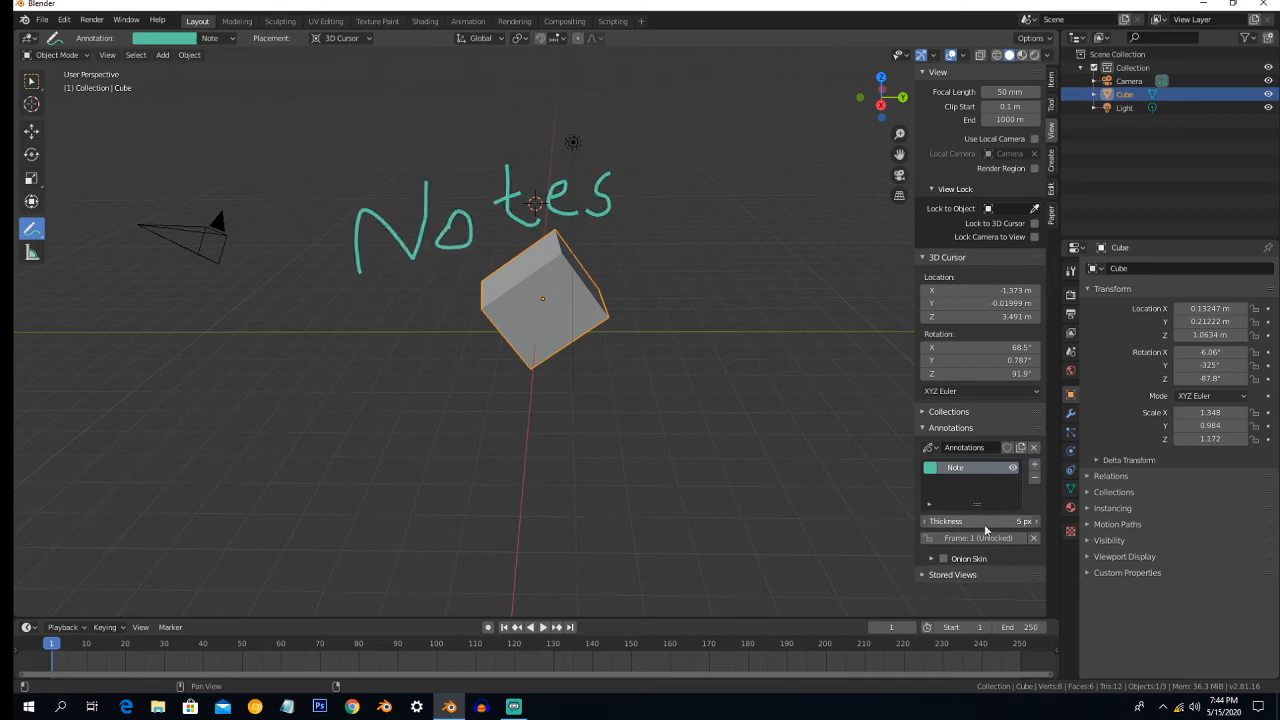
# Toggle the Note annotation layer's visibility off and on, and remove the layer
pyautogui.click(1013, 468)
pyautogui.click(1013, 468)
pyautogui.click(1035, 479)
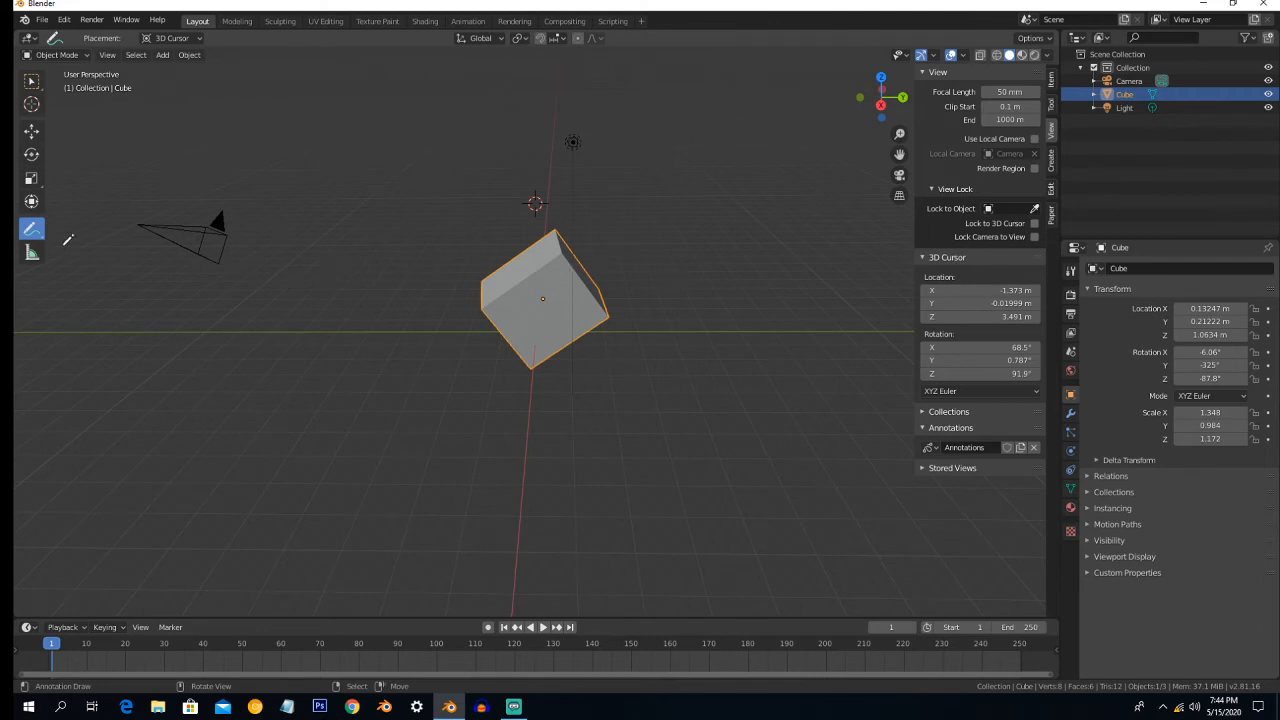
# Measure across the cube's side face with the Measure tool, and return to the Move tool
pyautogui.click(32, 252)
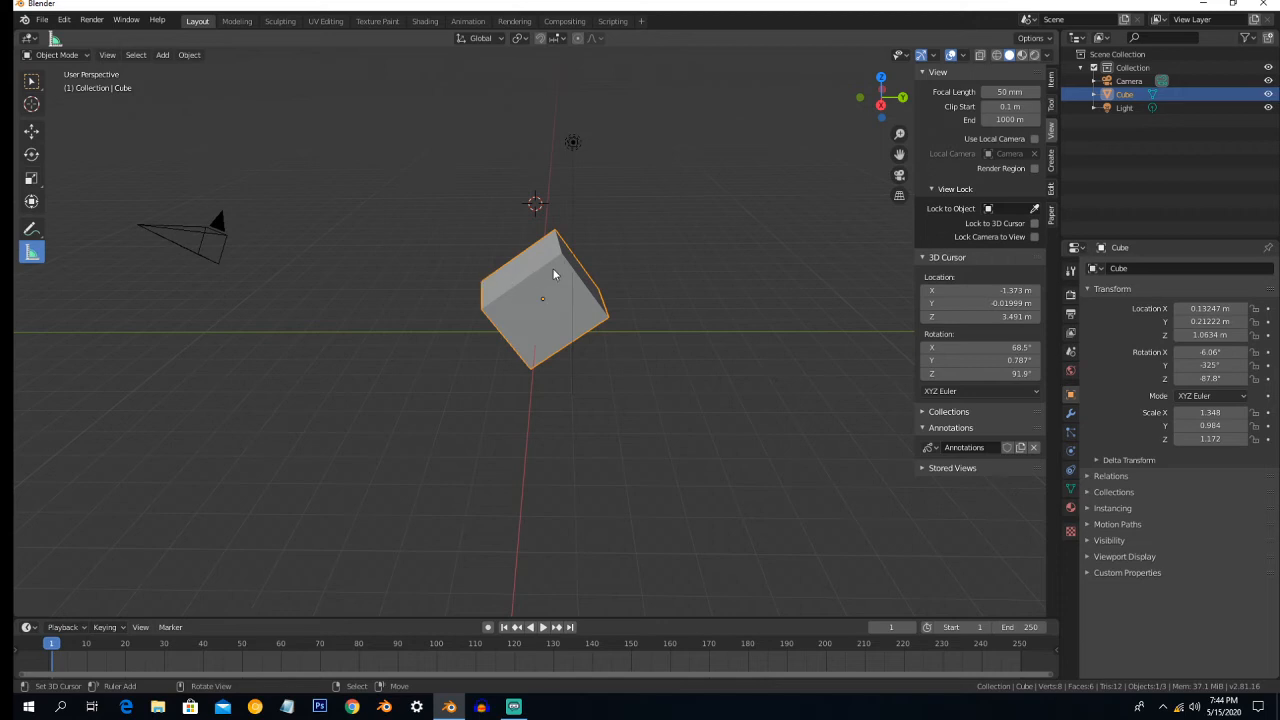
pyautogui.moveTo(561, 257); pyautogui.dragTo(609, 320)
pyautogui.click(26, 136)
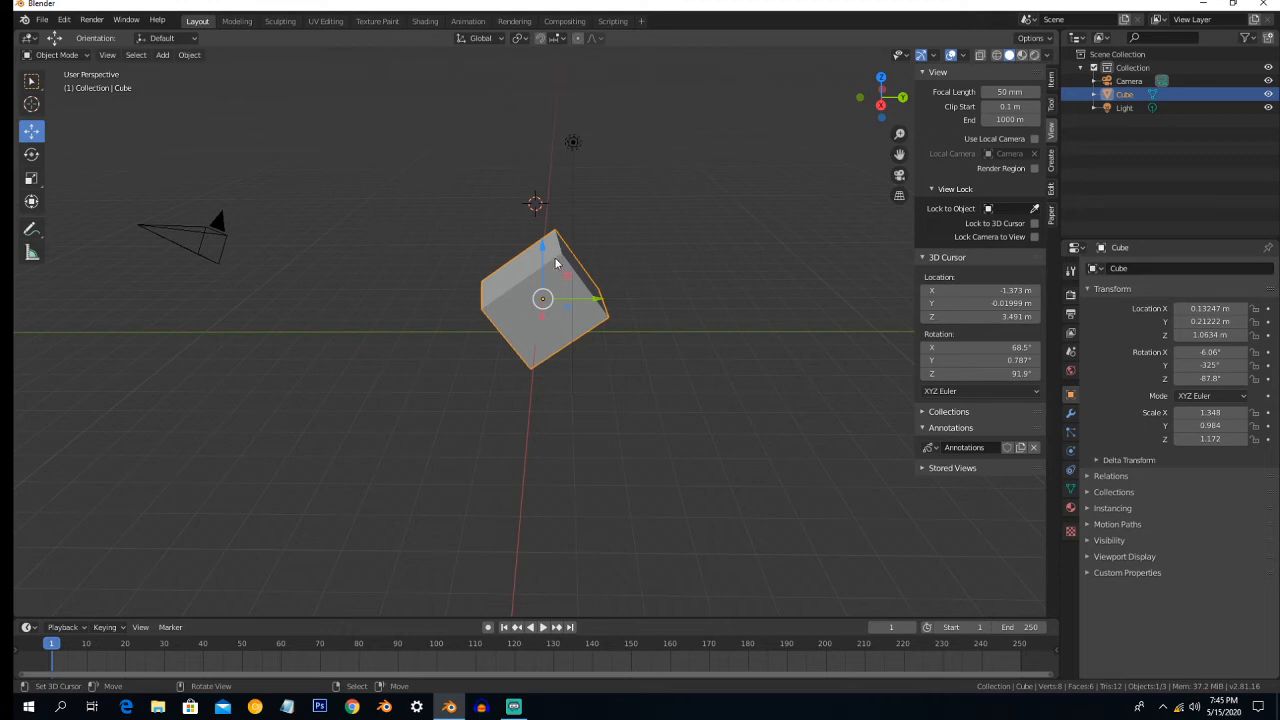
# View the cube from the front, right, top, bottom and back orthographic viewpoints, ending on the front view
pyautogui.hotkey('alt', 'r')
pyautogui.hotkey('ctrl', 'z')
pyautogui.press('KP_1')
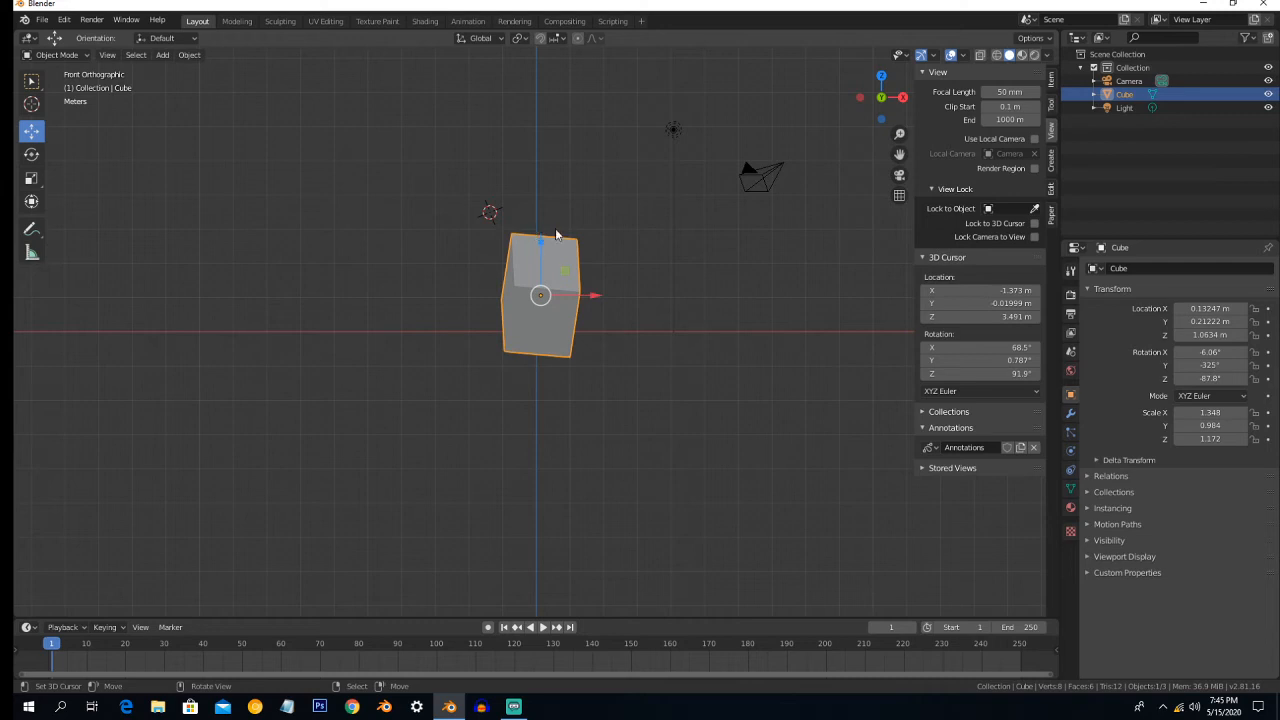
pyautogui.press('KP_3')
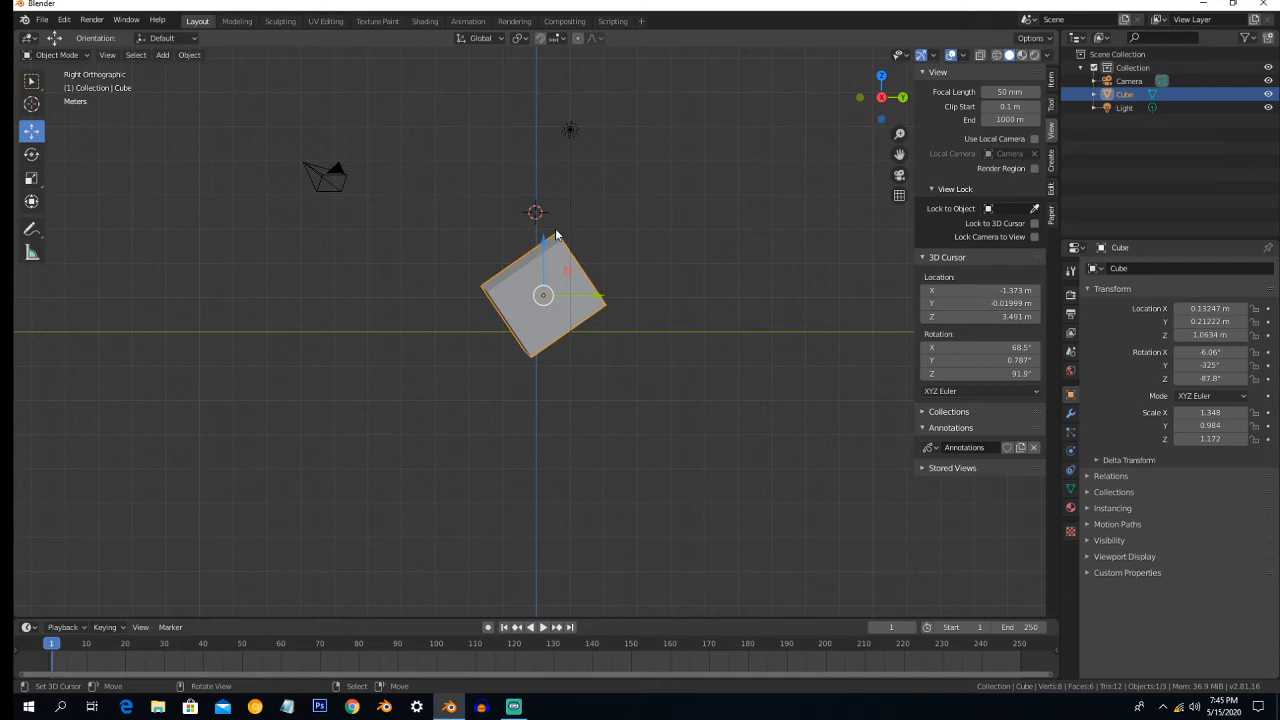
pyautogui.press('KP_7')
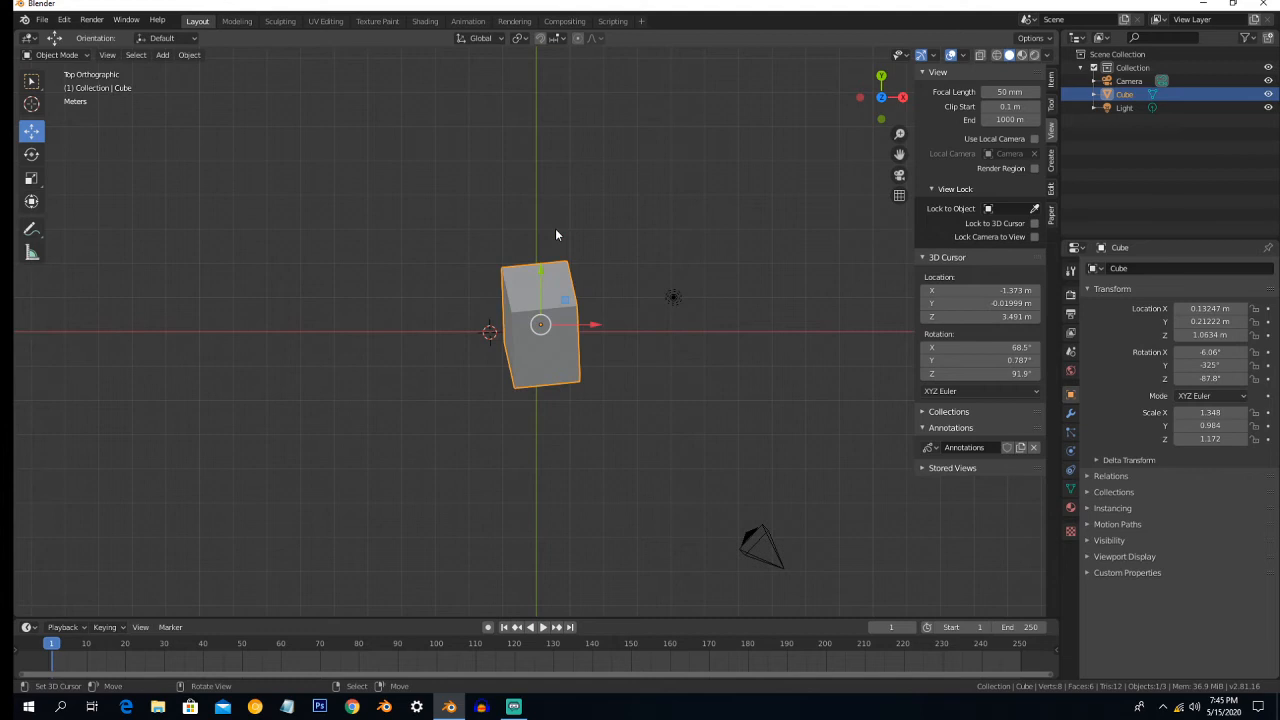
pyautogui.press('ctrl+KP_7')
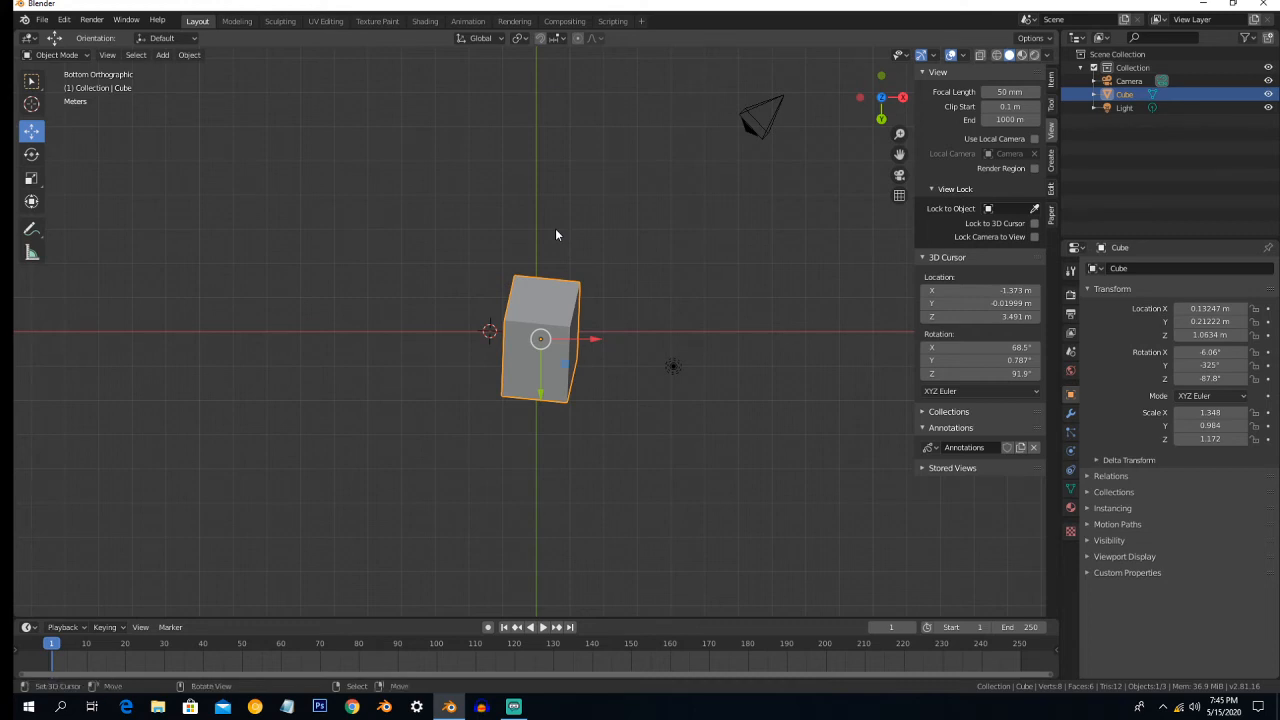
pyautogui.press('KP_1')
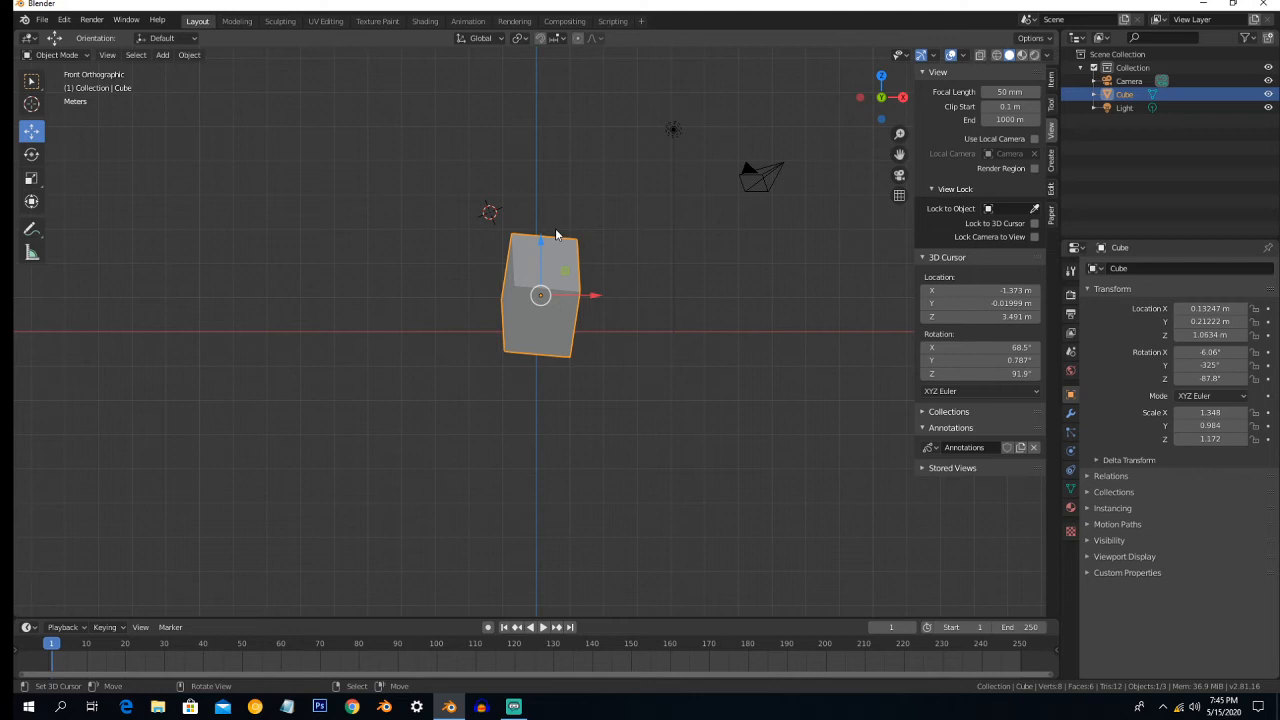
pyautogui.press('ctrl+KP_1')
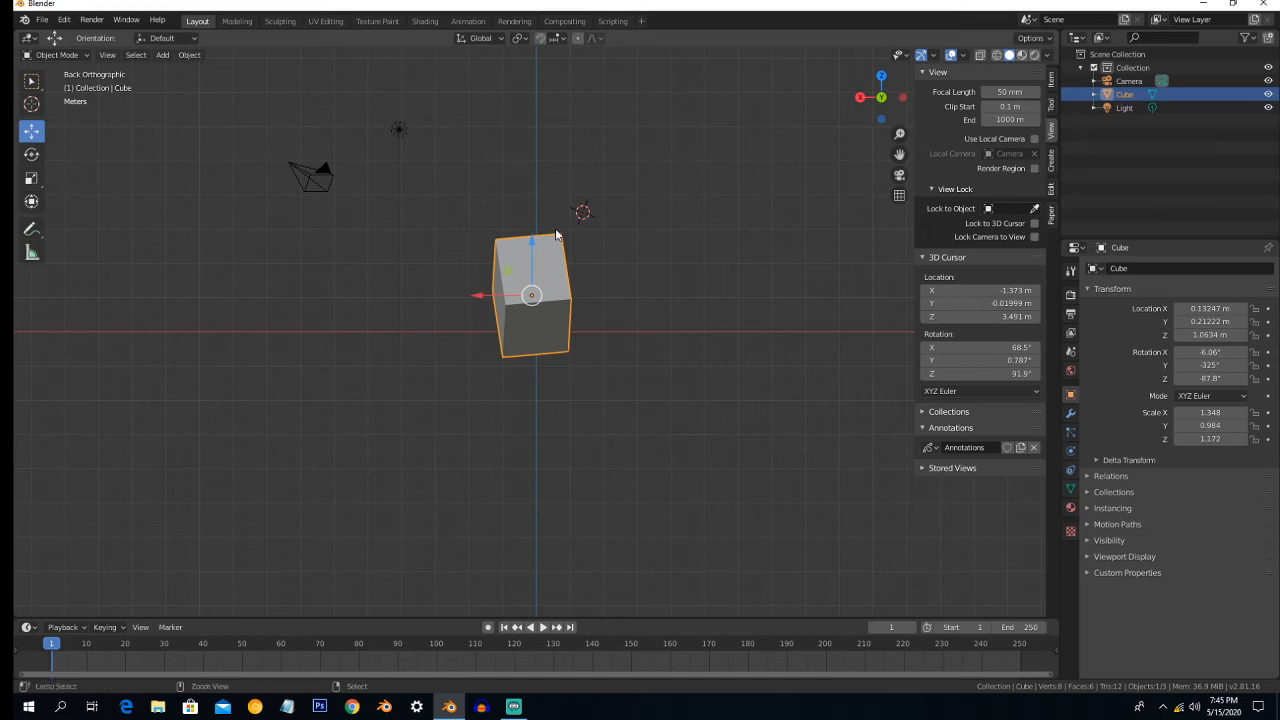
pyautogui.press('ctrl+KP_7')
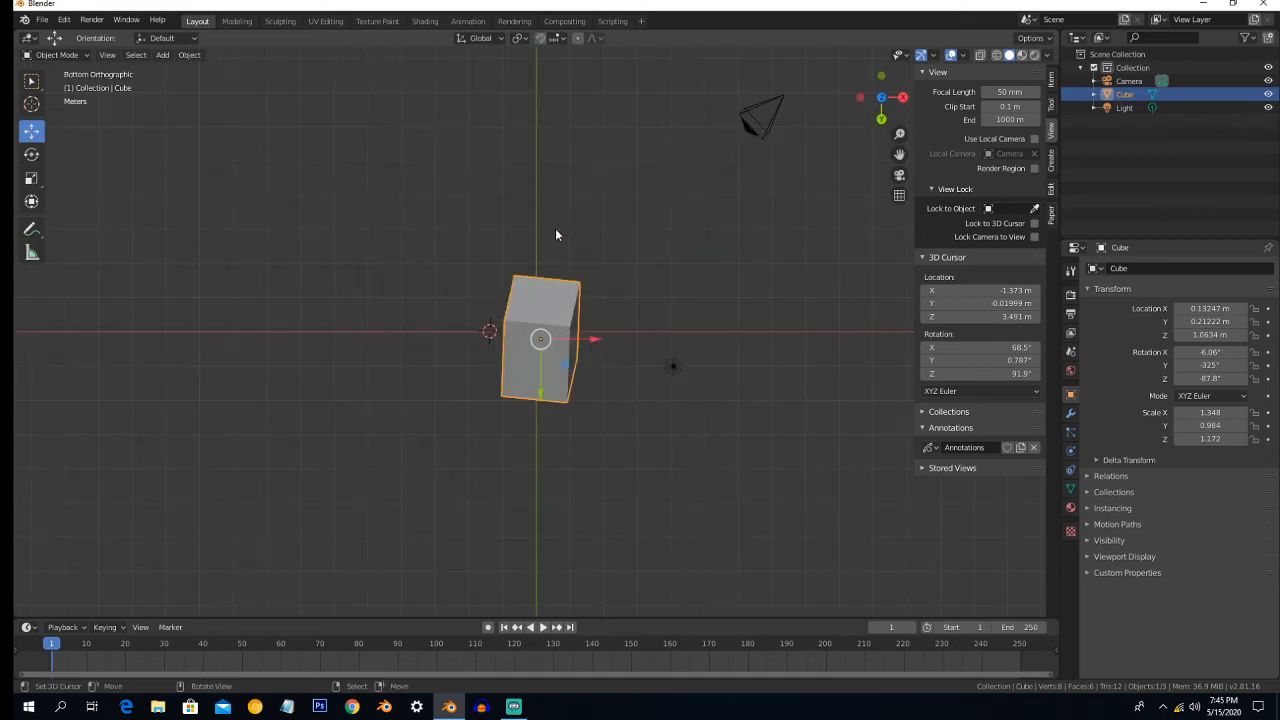
pyautogui.press('KP_1')
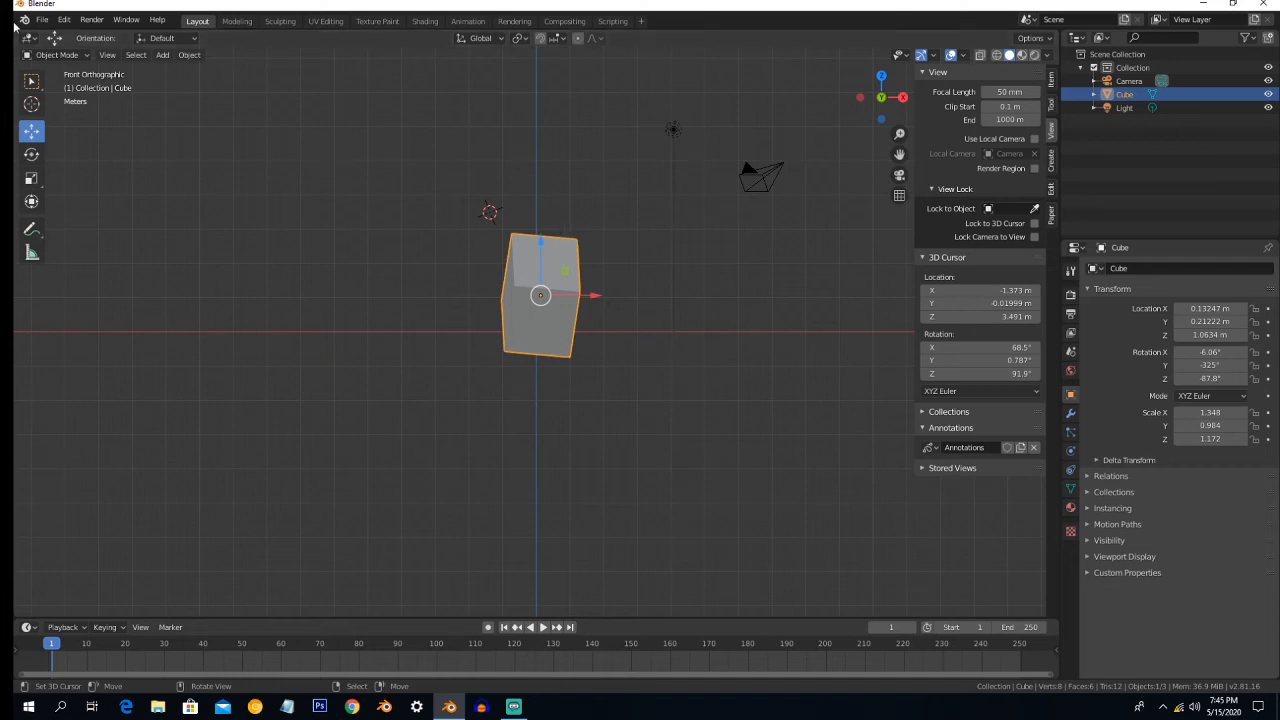
# Examine the Preferences categories from Interface through Input, including the numpad and 3-button mouse emulation options, and close the window
pyautogui.click(45, 20)
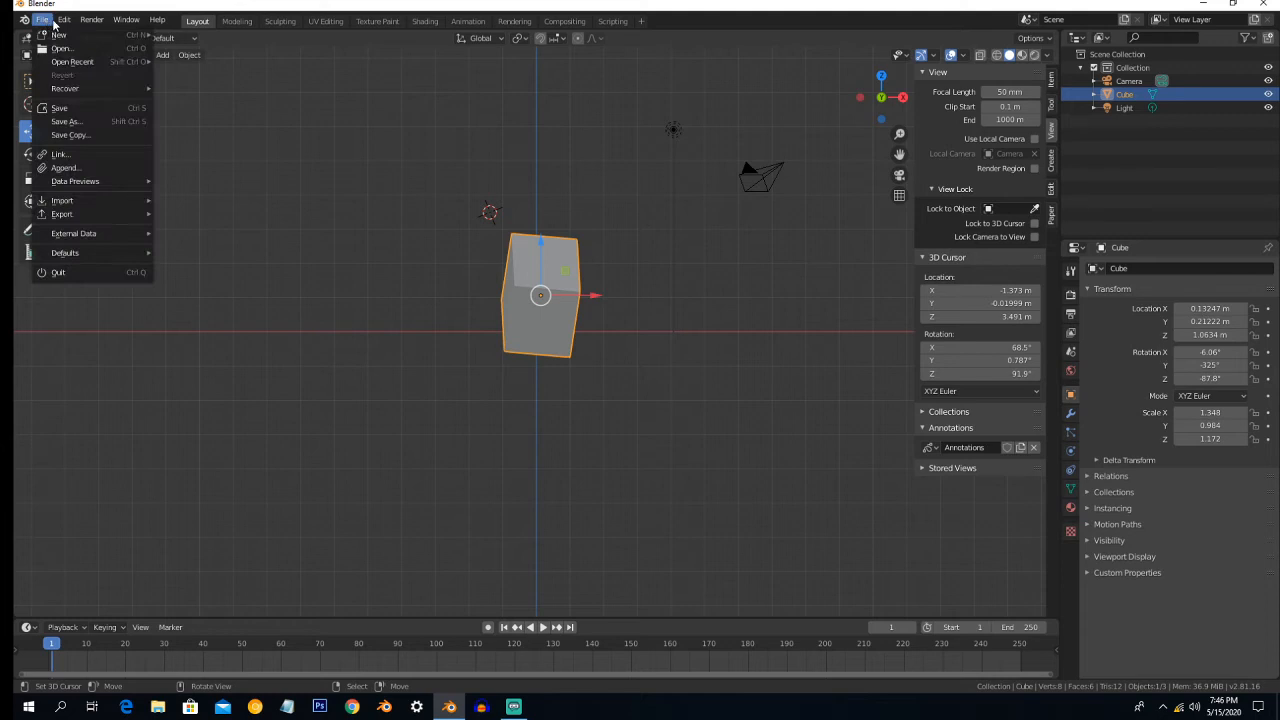
pyautogui.moveTo(63, 20)
pyautogui.click(130, 213)
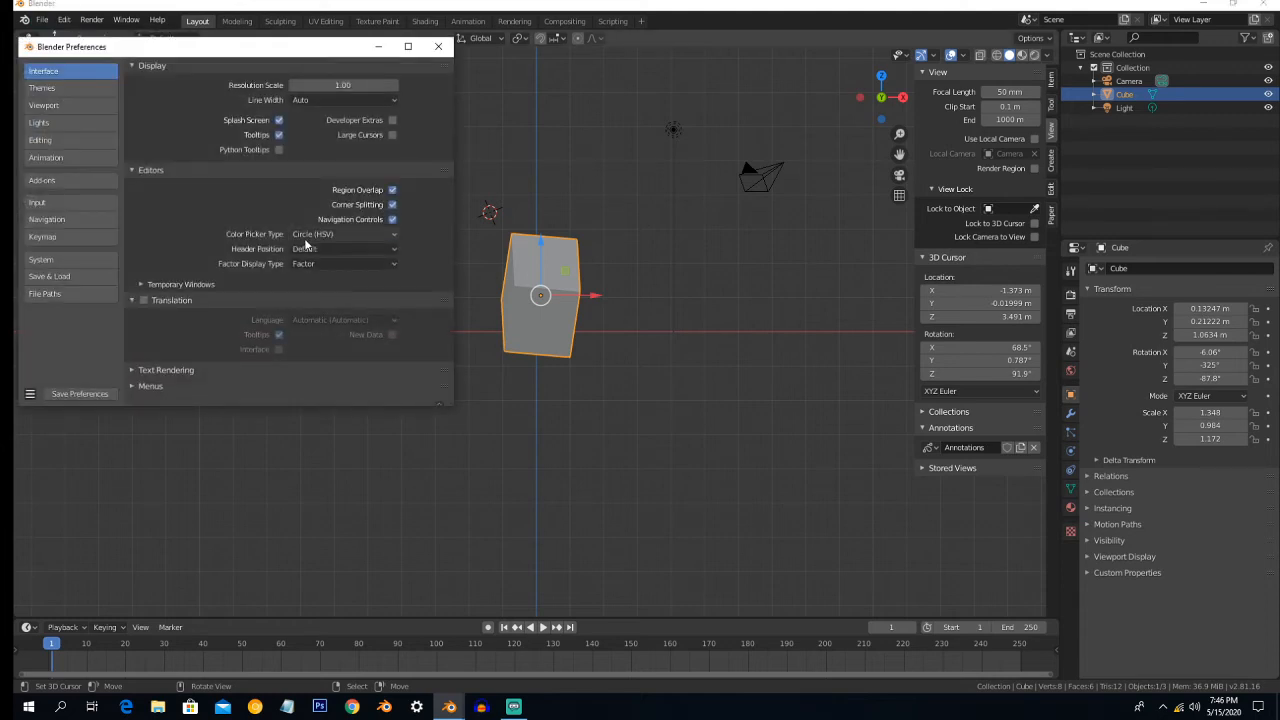
pyautogui.click(99, 92)
pyautogui.click(99, 106)
pyautogui.click(95, 124)
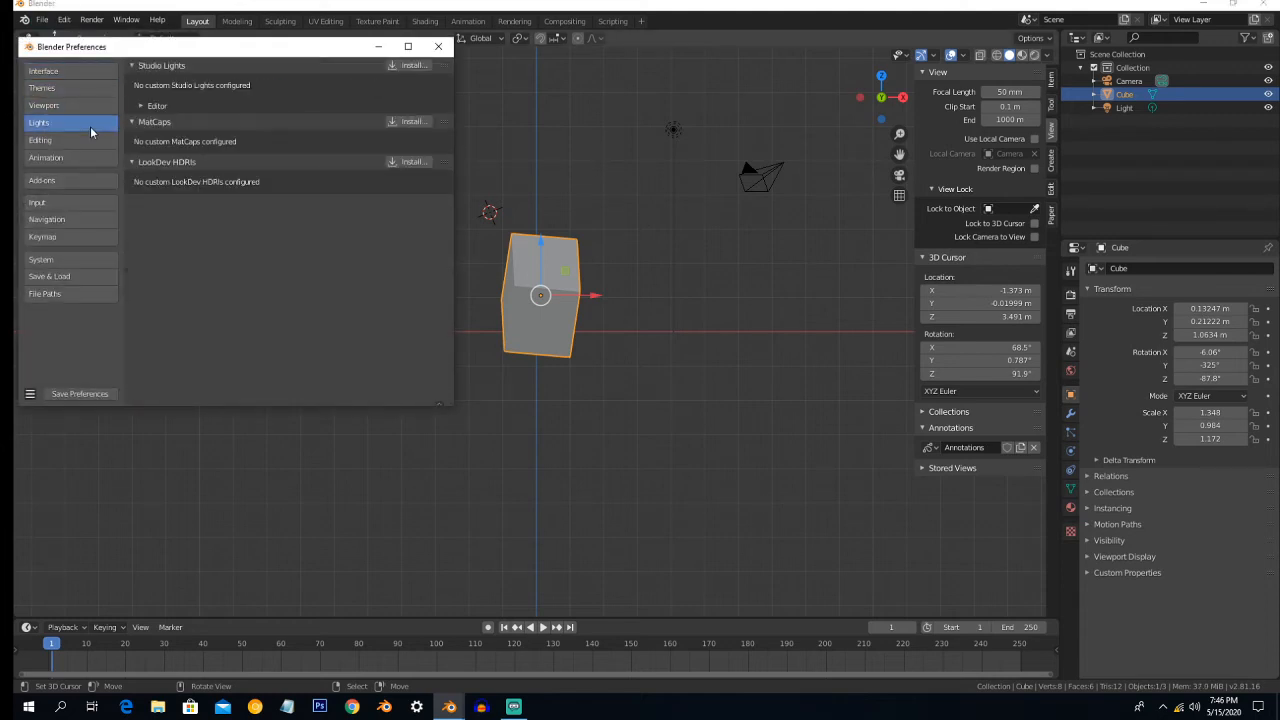
pyautogui.click(96, 141)
pyautogui.click(88, 160)
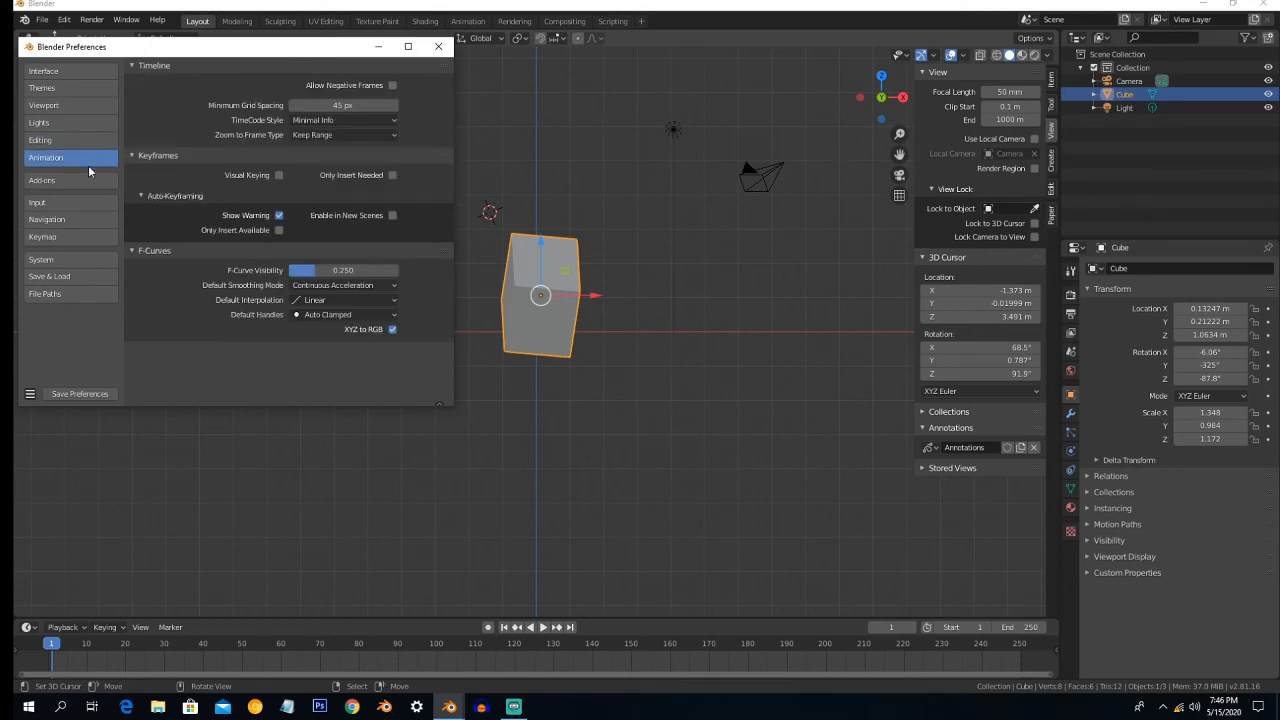
pyautogui.click(82, 180)
pyautogui.click(82, 160)
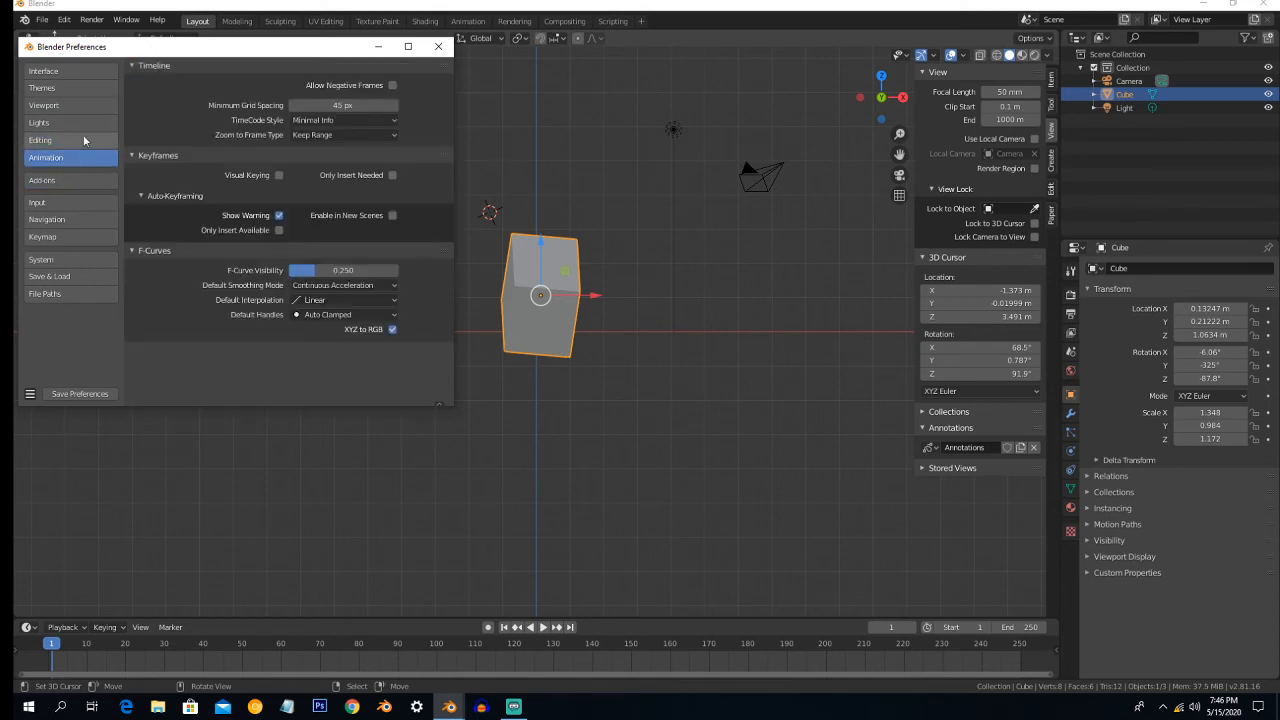
pyautogui.click(82, 180)
pyautogui.click(83, 205)
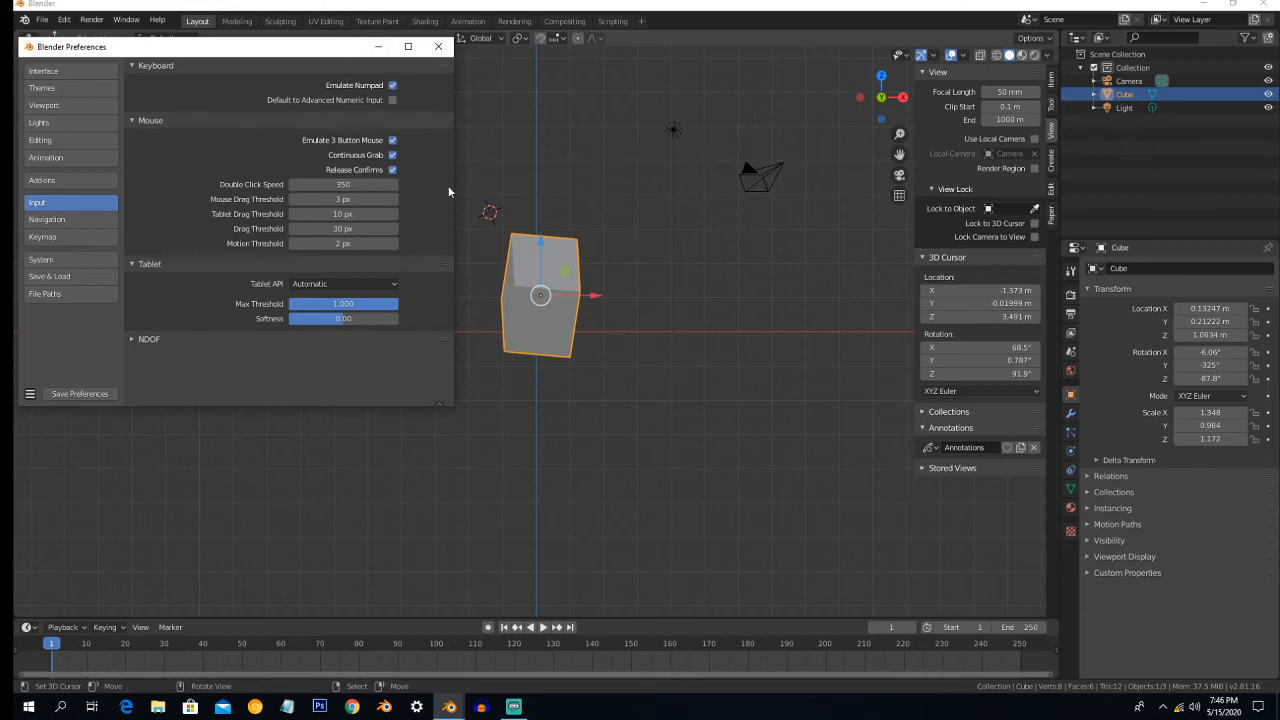
pyautogui.click(438, 46)
# Adjust the cube's object properties to location about 1.89, 1.92, 1.87 m, Z rotation about -88.4° and scale about 1.36, 1.11, 1.29
pyautogui.moveTo(567, 262)
pyautogui.mouseDown(button='middle')
pyautogui.moveTo(566, 251)
pyautogui.moveTo(543, 270)
pyautogui.mouseUp(button='middle')
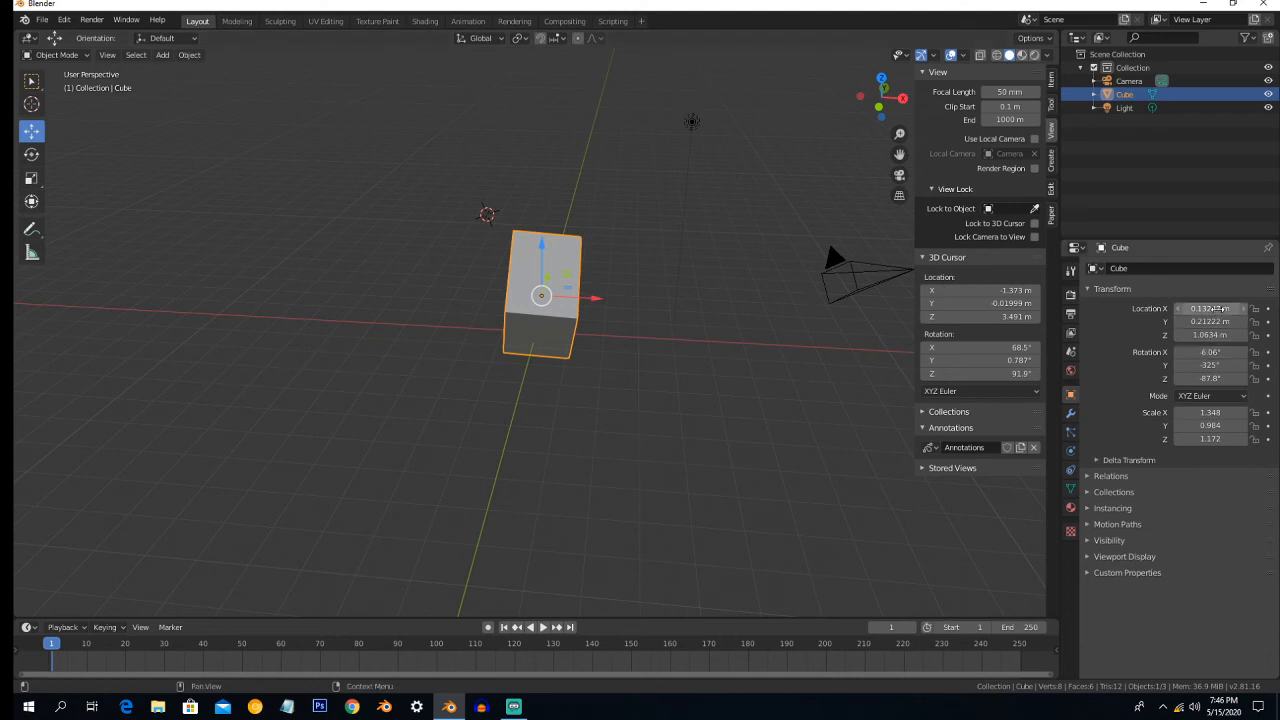
pyautogui.moveTo(1205, 308); pyautogui.dragTo(1279, 322)
pyautogui.moveTo(1202, 335); pyautogui.dragTo(1220, 439)
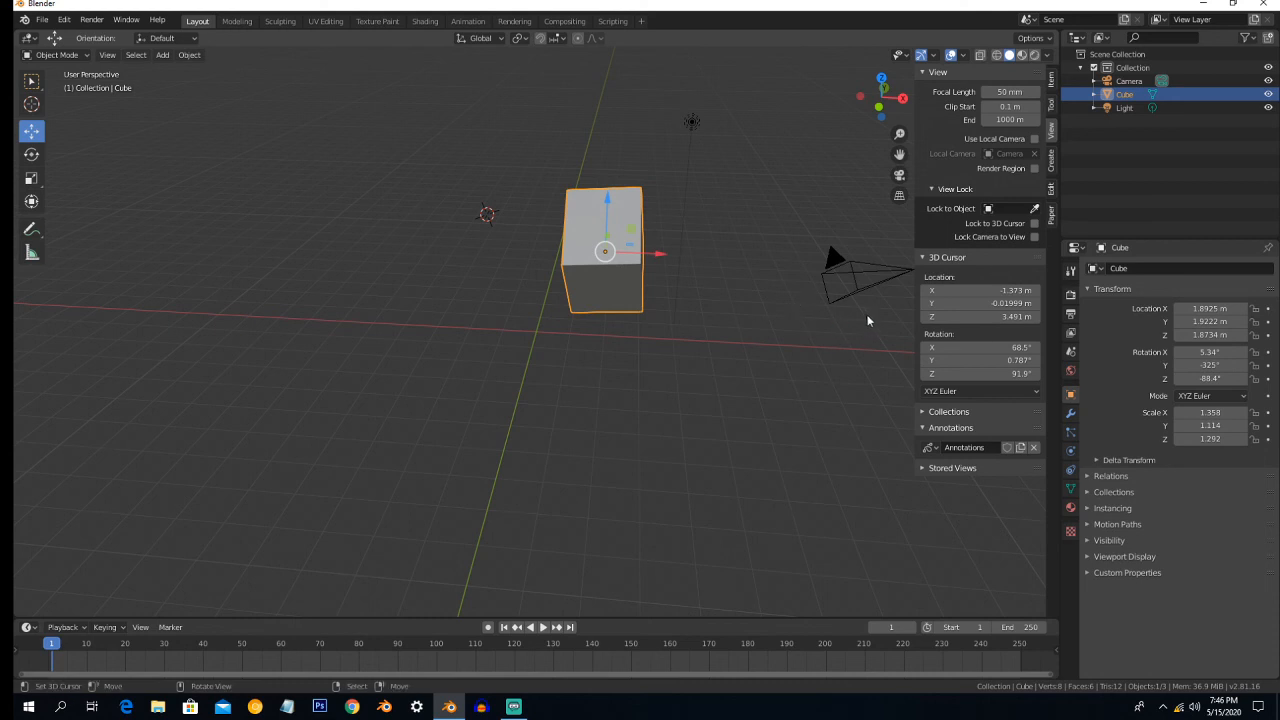
# Hide the viewport sidebar and compare the cube in Wireframe and Solid shading from different angles
pyautogui.press('n')
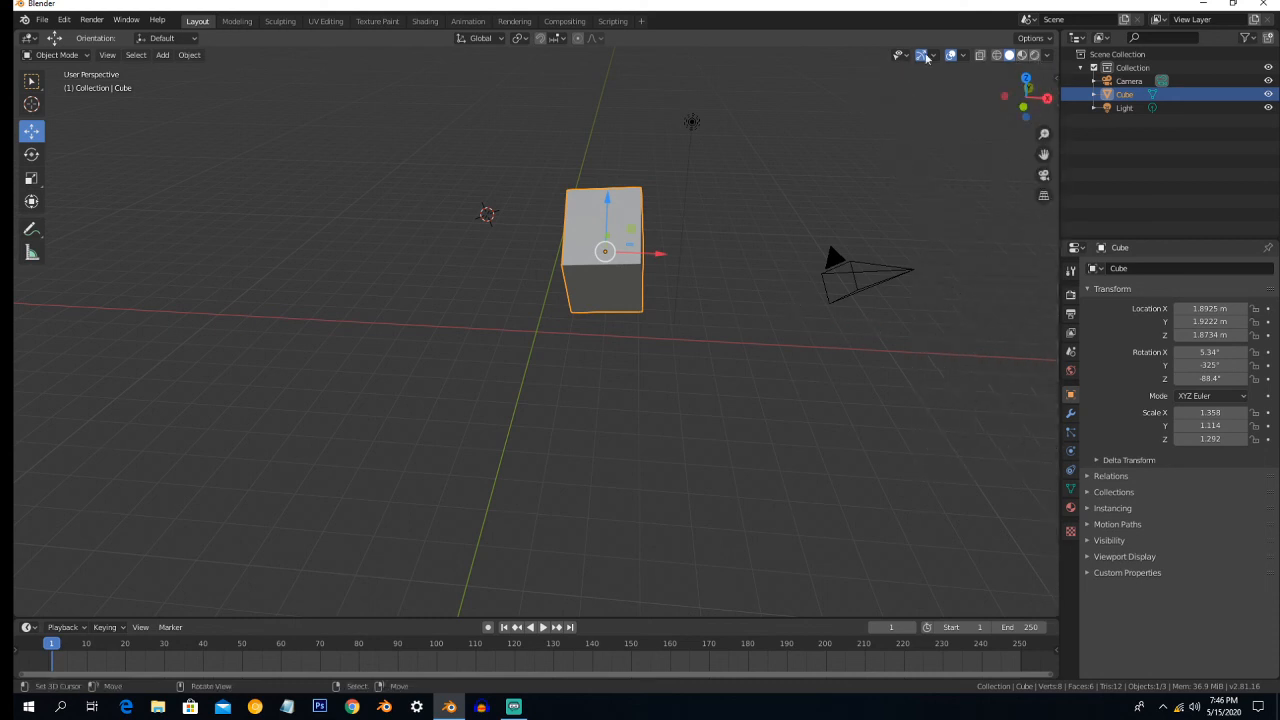
pyautogui.click(997, 56)
pyautogui.moveTo(737, 238)
pyautogui.mouseDown(button='middle')
pyautogui.moveTo(633, 201)
pyautogui.moveTo(568, 243)
pyautogui.moveTo(603, 257)
pyautogui.moveTo(595, 240)
pyautogui.moveTo(609, 220)
pyautogui.moveTo(527, 265)
pyautogui.moveTo(552, 257)
pyautogui.mouseUp(button='middle')
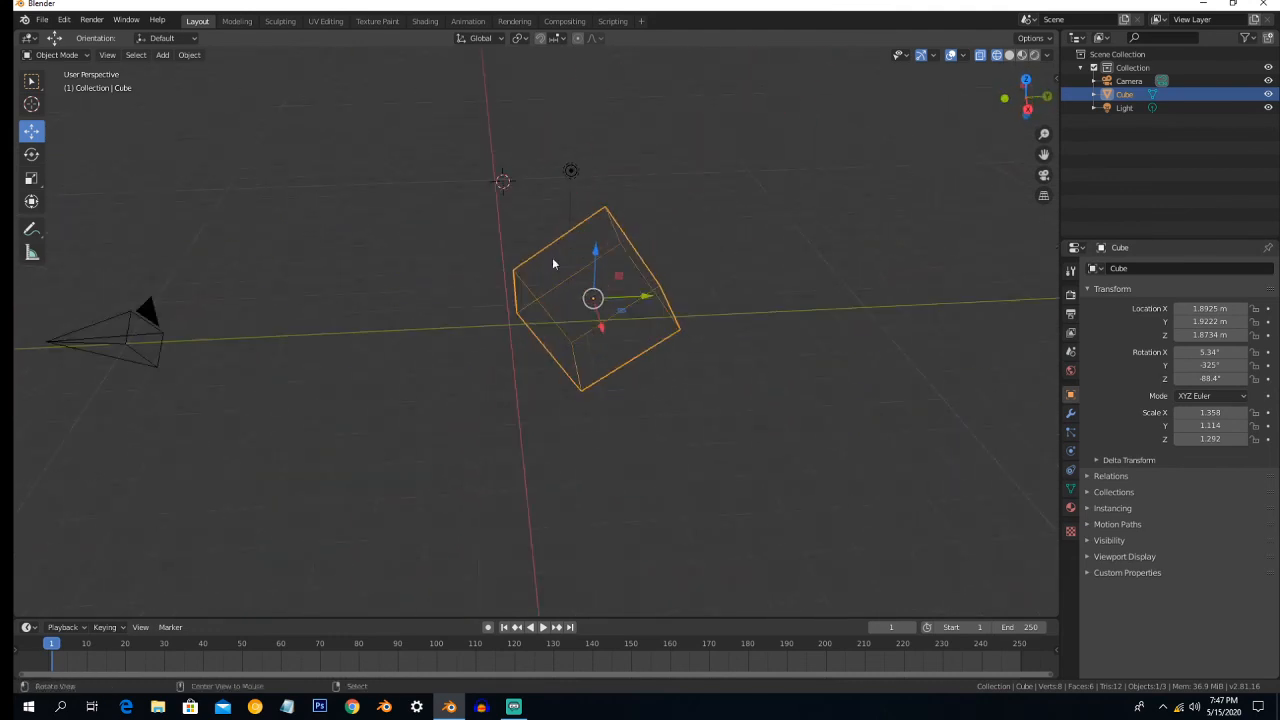
pyautogui.click(1009, 55)
pyautogui.moveTo(608, 262)
pyautogui.mouseDown(button='middle')
pyautogui.moveTo(657, 256)
pyautogui.moveTo(616, 249)
pyautogui.moveTo(663, 260)
pyautogui.moveTo(640, 266)
pyautogui.moveTo(654, 265)
pyautogui.moveTo(632, 254)
pyautogui.mouseUp(button='middle')
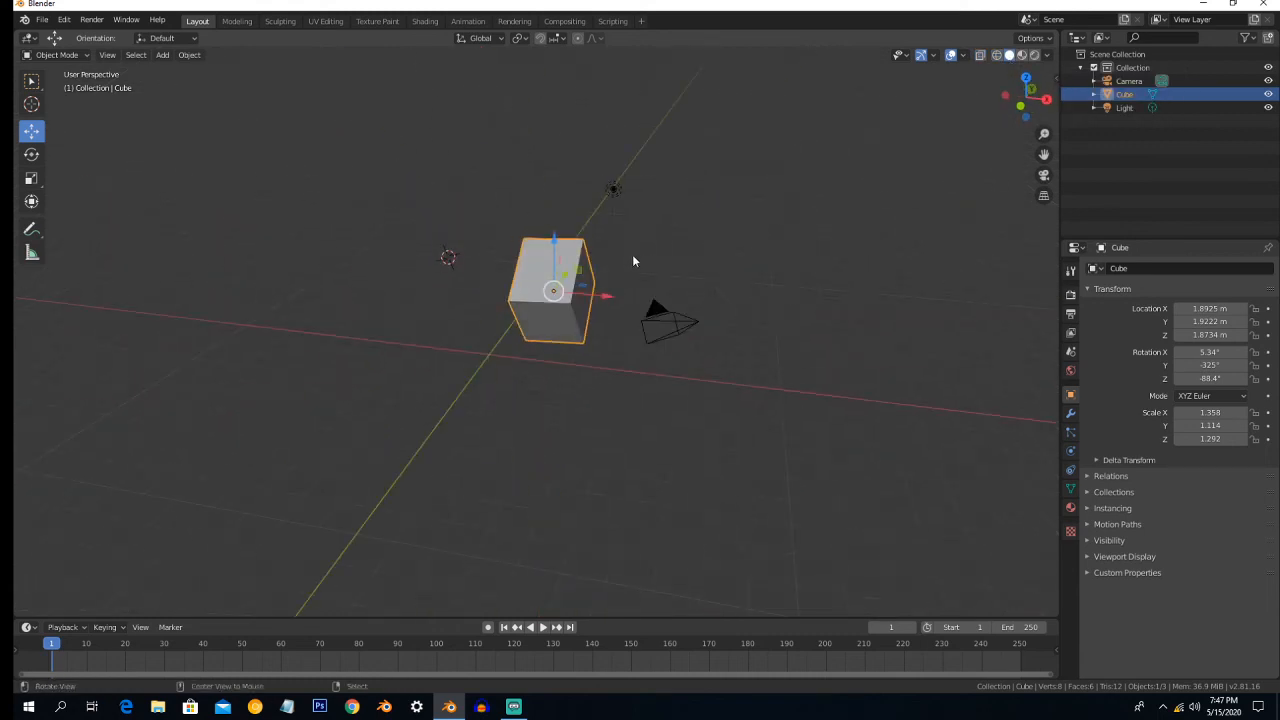
# Switch the viewport to Material Preview shading and set the cube material's base color to light green
pyautogui.click(1023, 58)
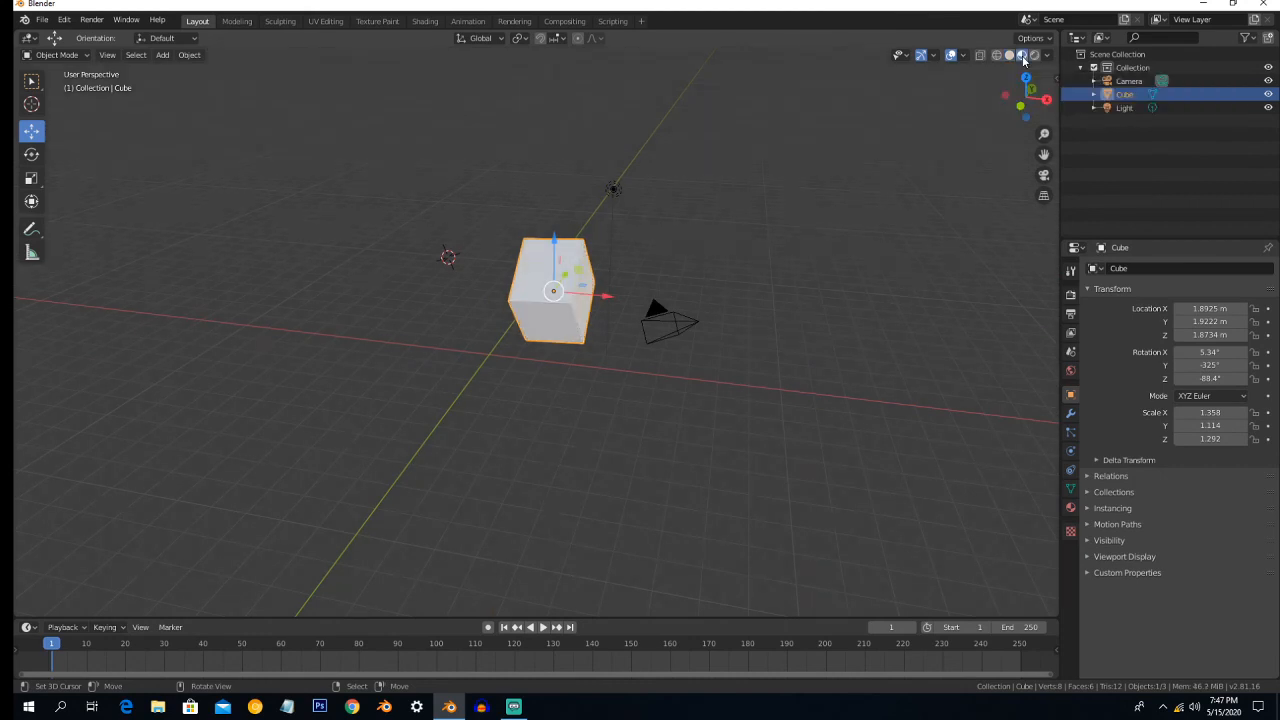
pyautogui.click(1071, 508)
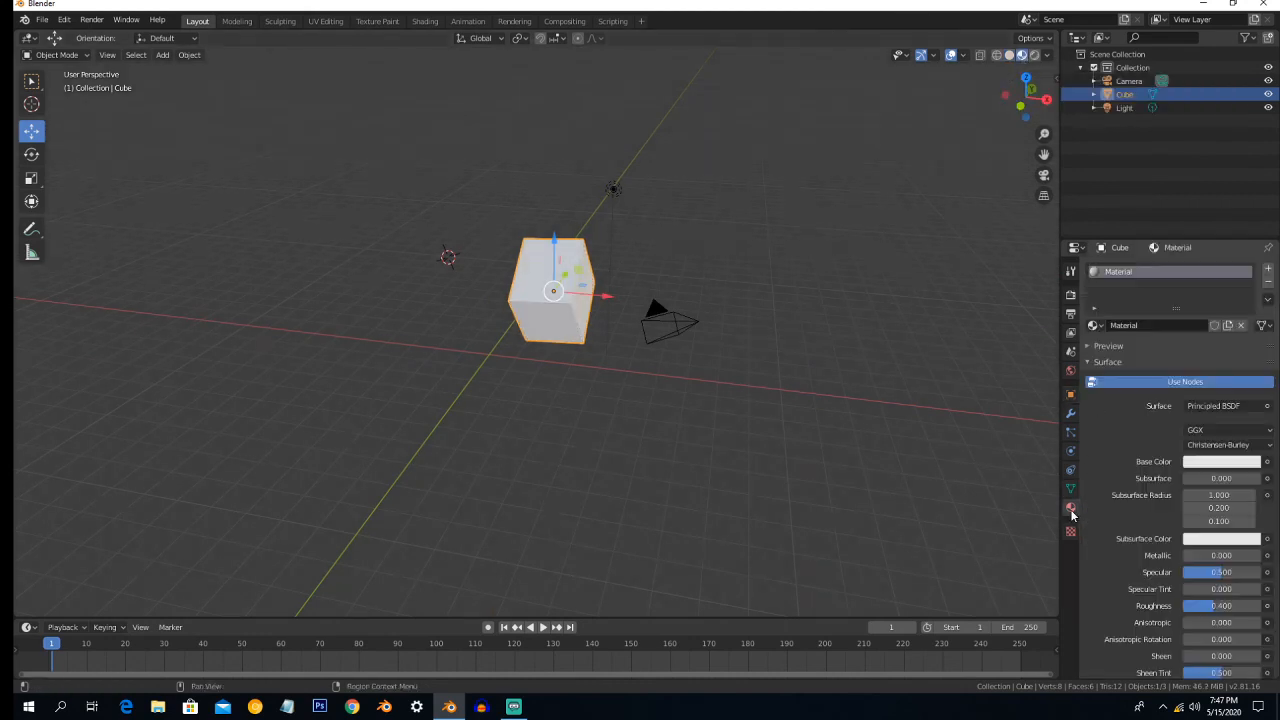
pyautogui.click(1205, 461)
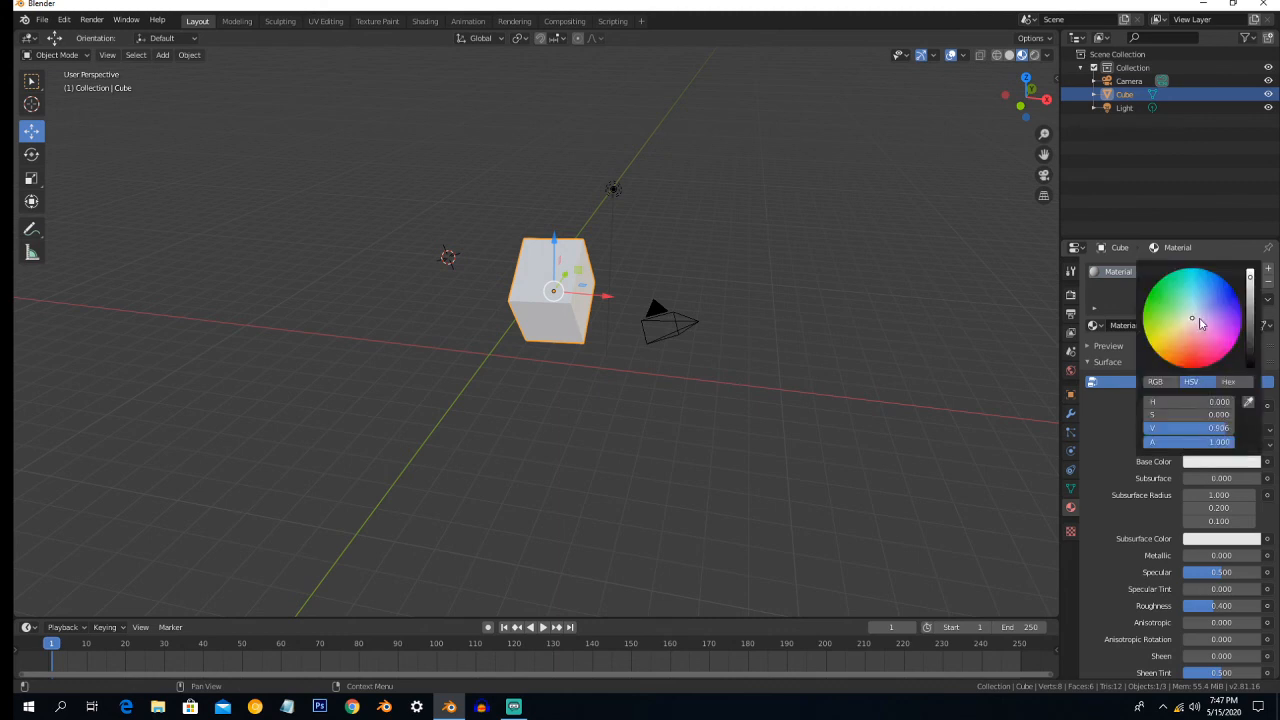
pyautogui.click(1167, 307)
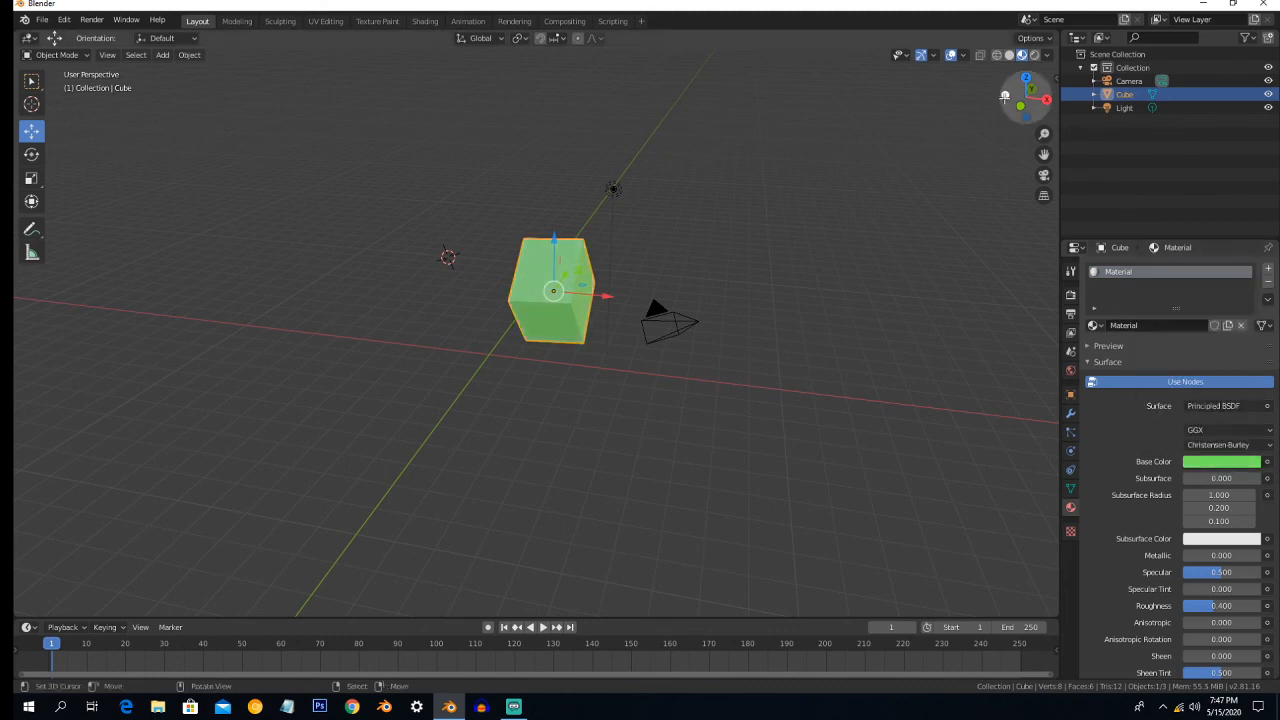
# Inspect the green cube in Rendered shading from several angles, and return the viewport to Solid shading
pyautogui.click(1034, 57)
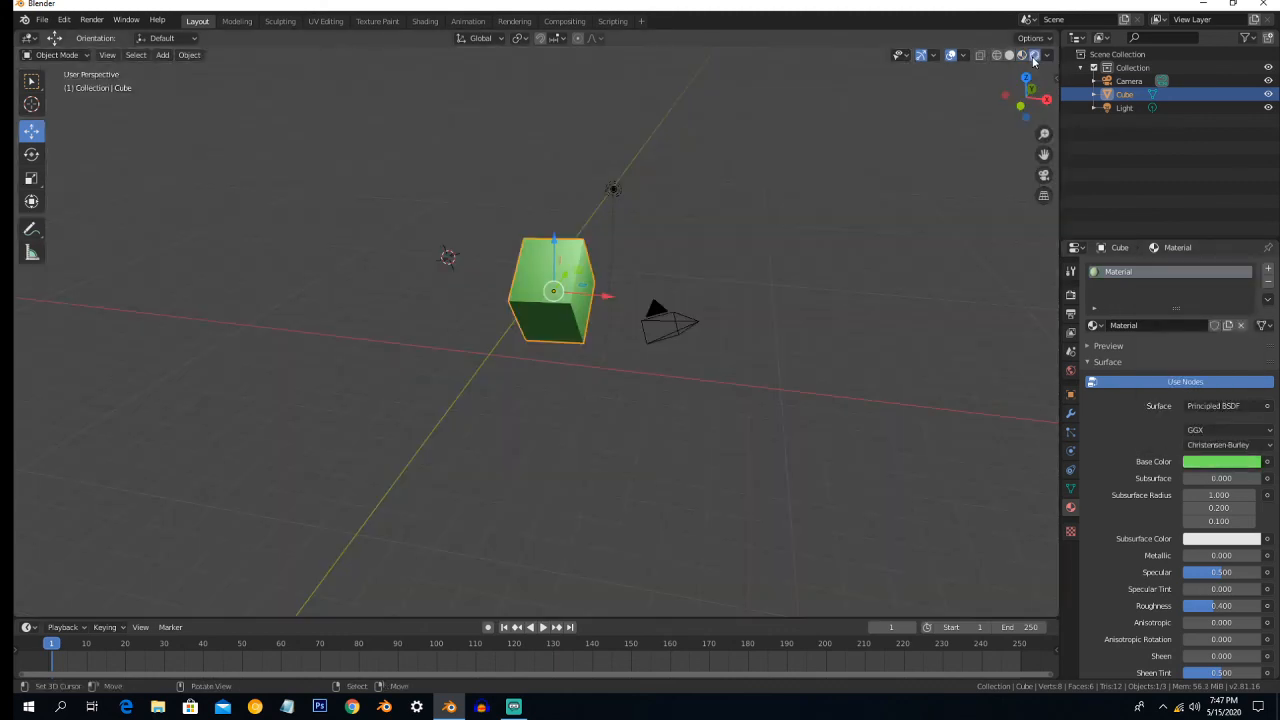
pyautogui.scroll(4, 562, 227)
pyautogui.scroll(-2, 562, 227)
pyautogui.moveTo(562, 227); pyautogui.dragTo(686, 204, button='middle')
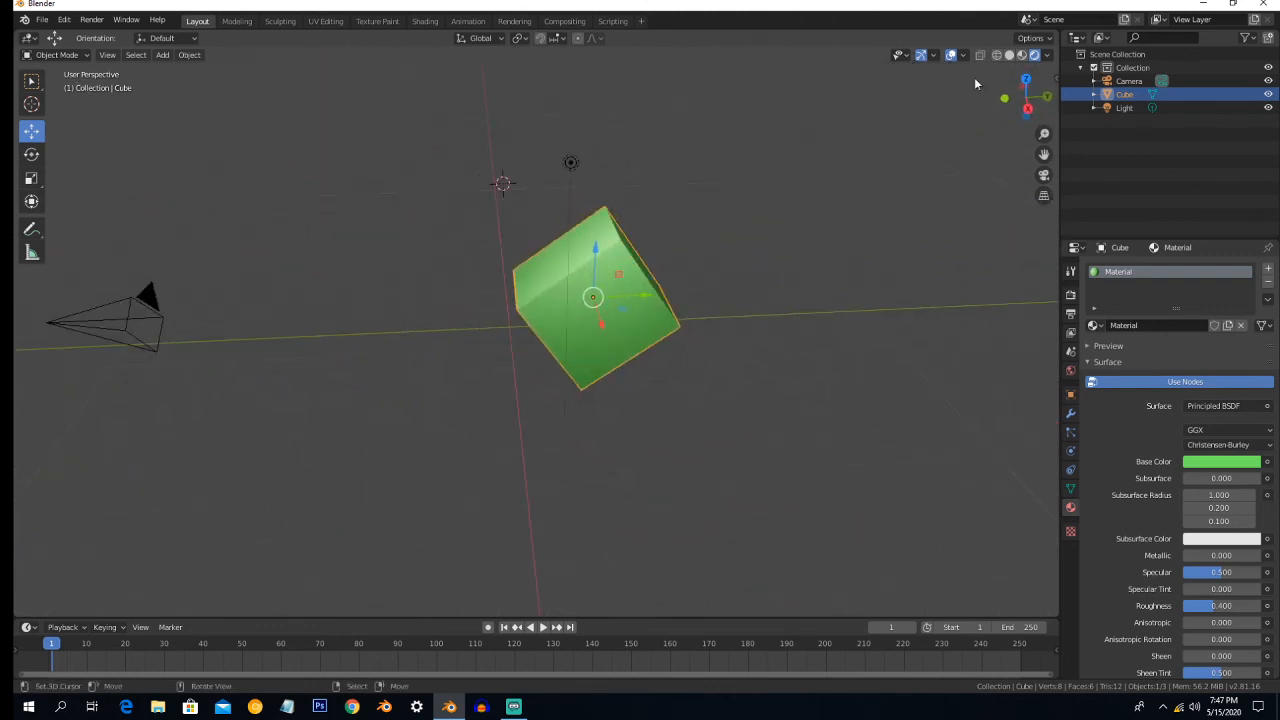
pyautogui.click(1045, 57)
pyautogui.click(1010, 57)
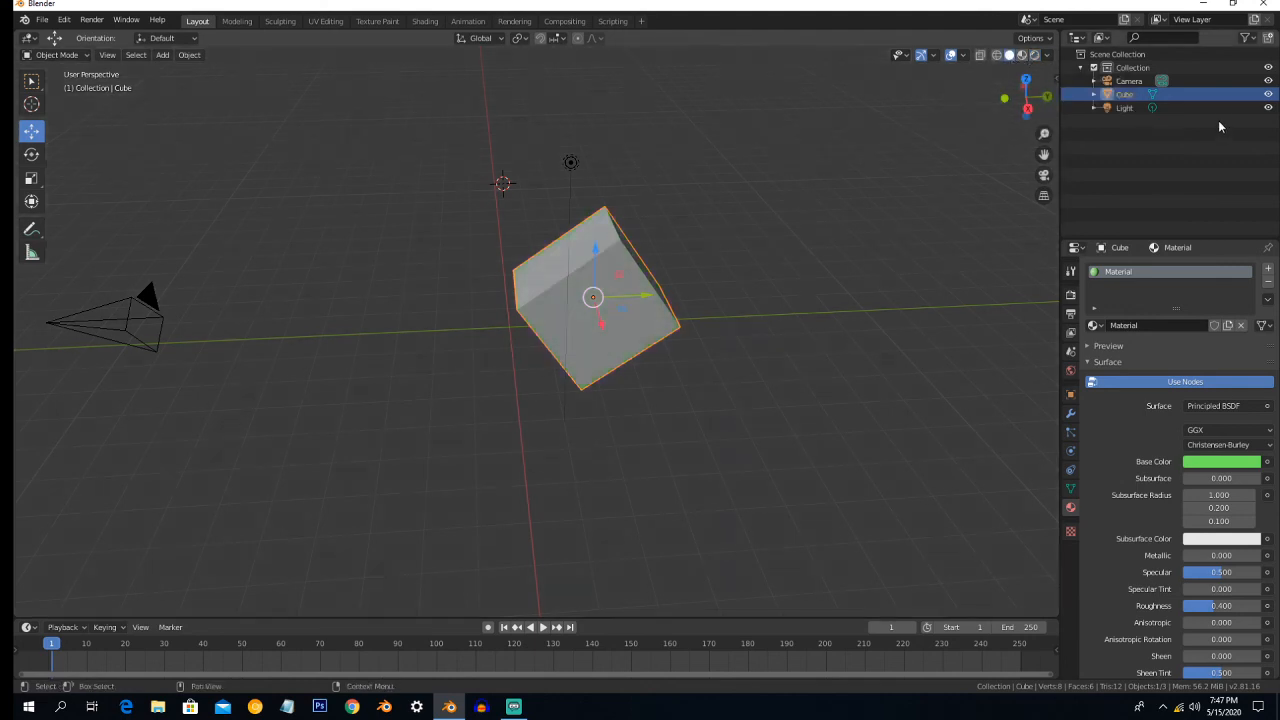
# Enable the Selectable restriction toggle in the outliner's filter options
pyautogui.click(1245, 38)
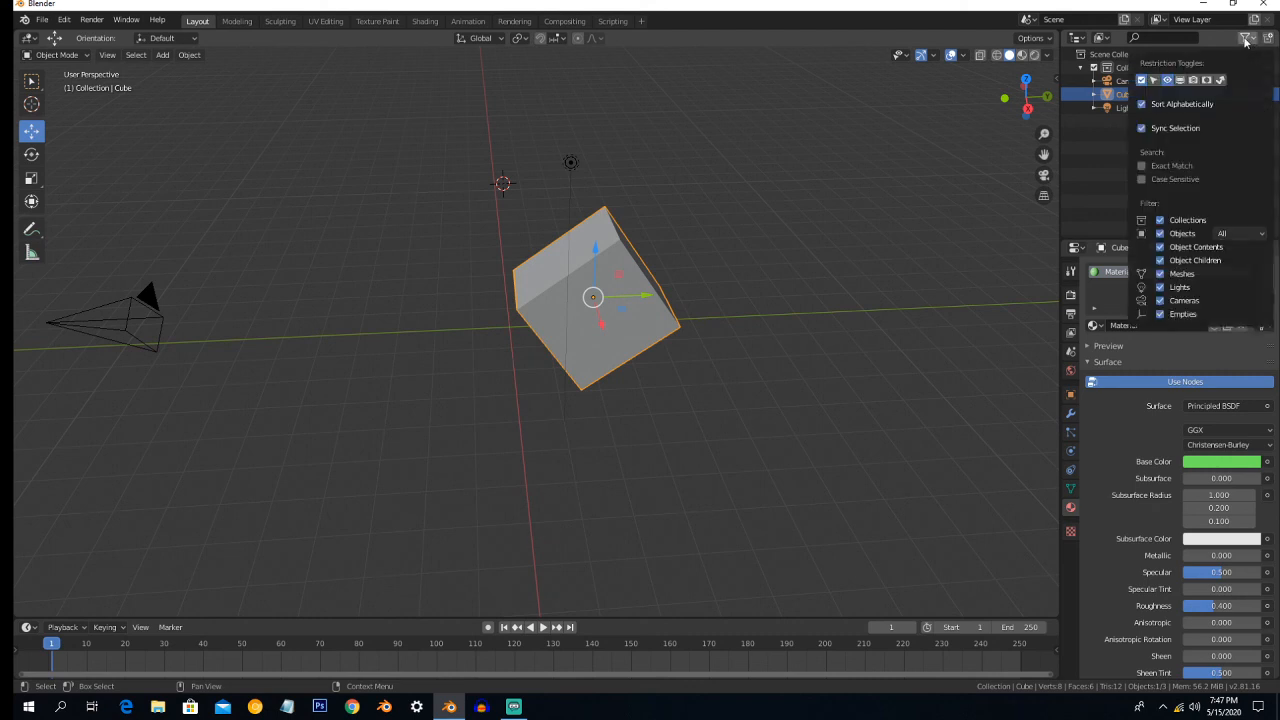
pyautogui.click(1240, 40)
pyautogui.click(1250, 40)
pyautogui.click(1247, 39)
# Make the collection unselectable and selectable again, and reselect the cube in the viewport
pyautogui.click(1254, 68)
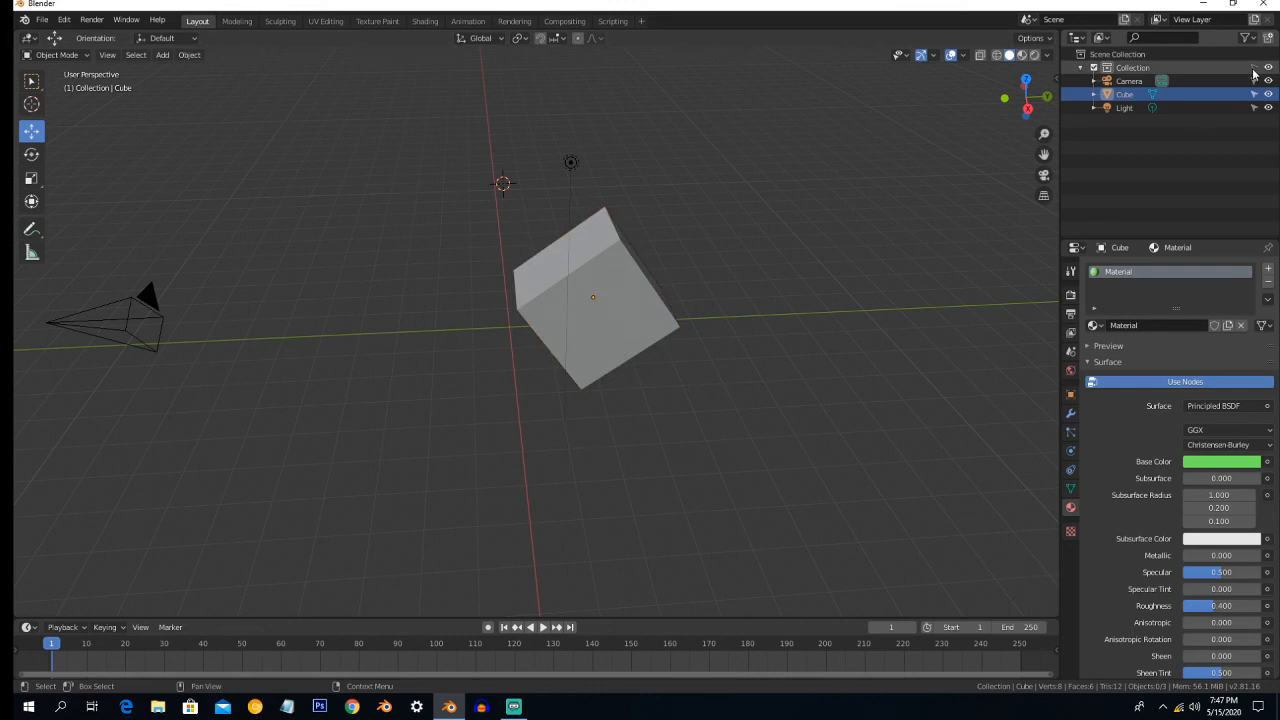
pyautogui.click(1254, 68)
pyautogui.click(603, 300)
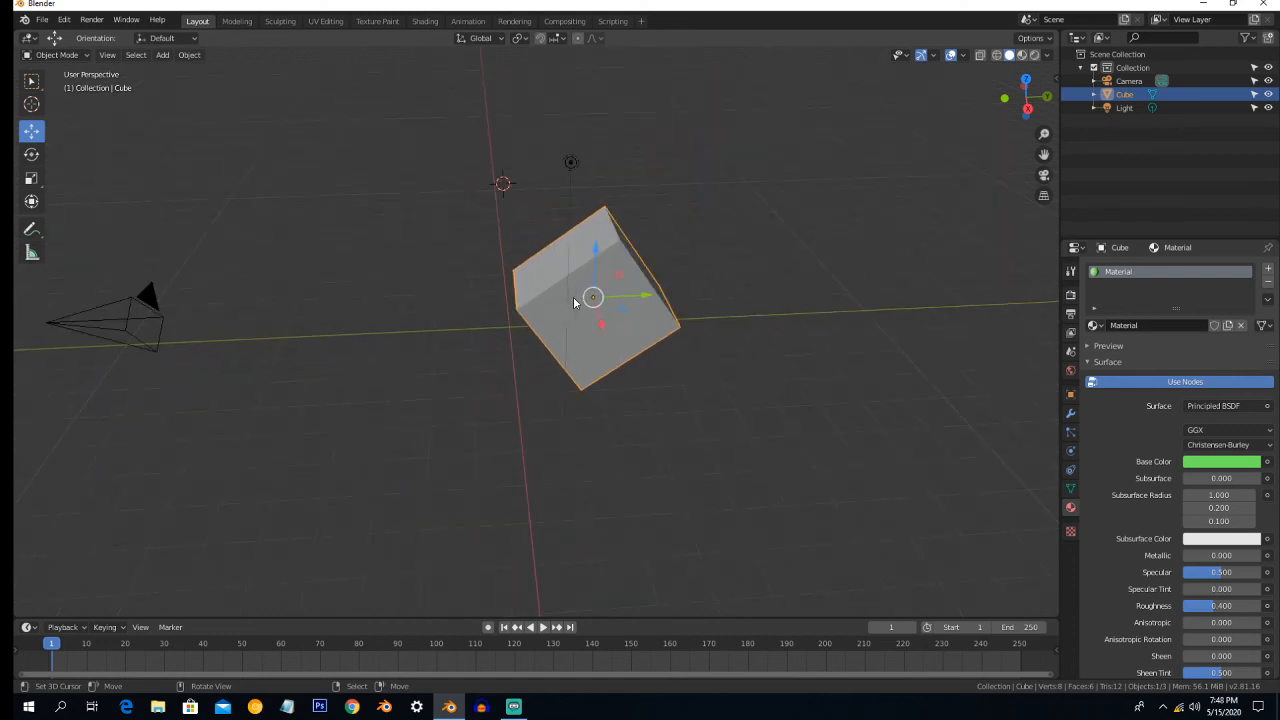
# Orbit around the cube and switch the viewport to Material Preview shading
pyautogui.moveTo(553, 290)
pyautogui.mouseDown(button='middle')
pyautogui.moveTo(599, 289)
pyautogui.moveTo(541, 284)
pyautogui.moveTo(613, 279)
pyautogui.moveTo(595, 283)
pyautogui.moveTo(614, 303)
pyautogui.mouseUp(button='middle')
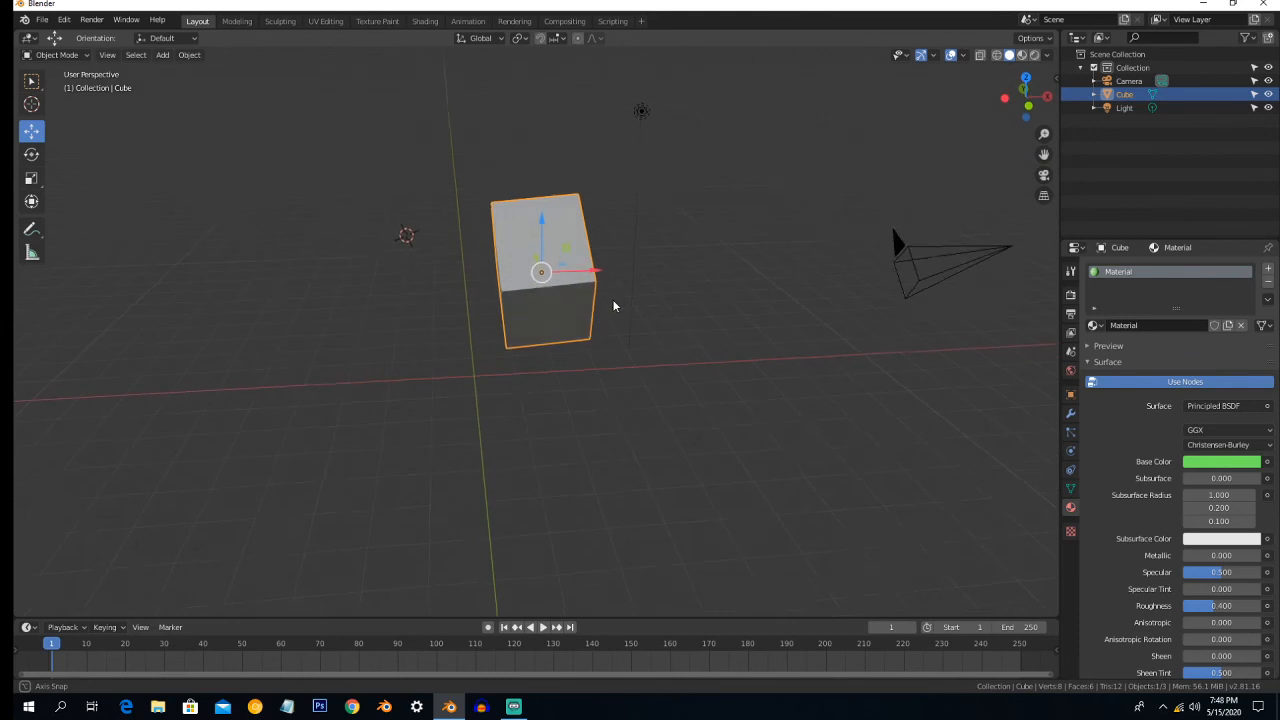
pyautogui.click(1024, 56)
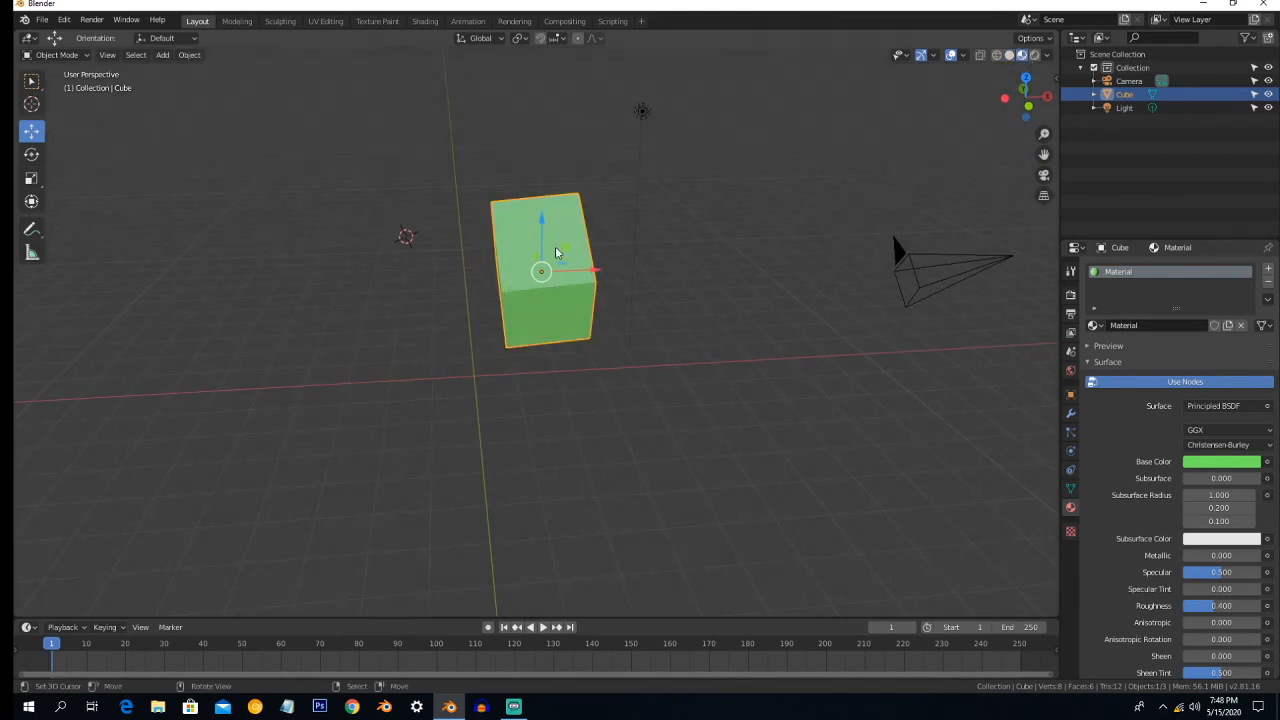